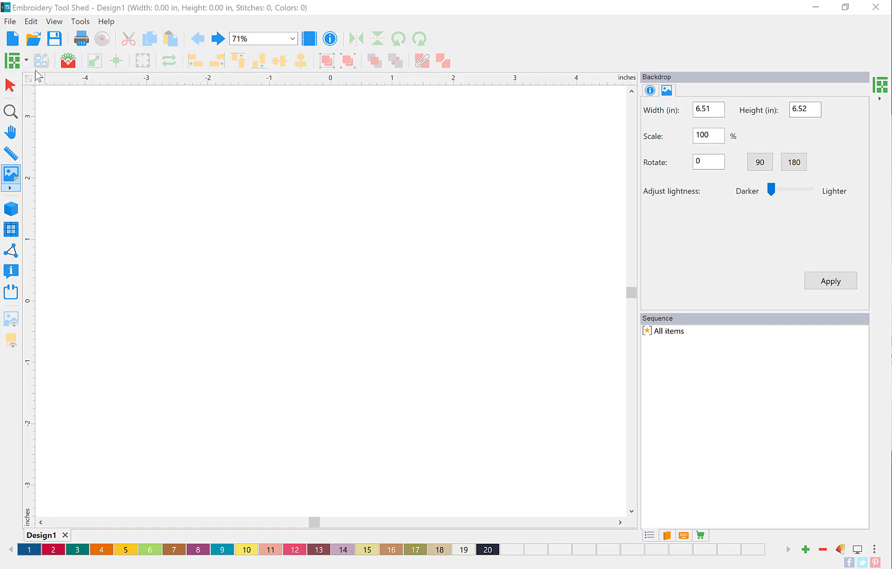
Step: Open the File menu to reach the Load Backdrop command
left_click(10, 22)
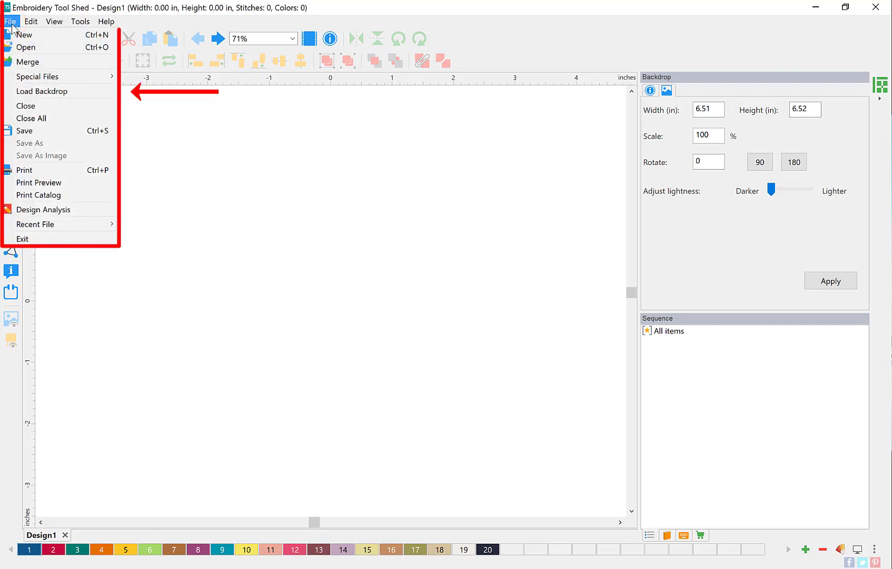
Step: Load 'Butterfly sq in sq quilt.jpg' as the Design1 backdrop image
left_click(58, 91)
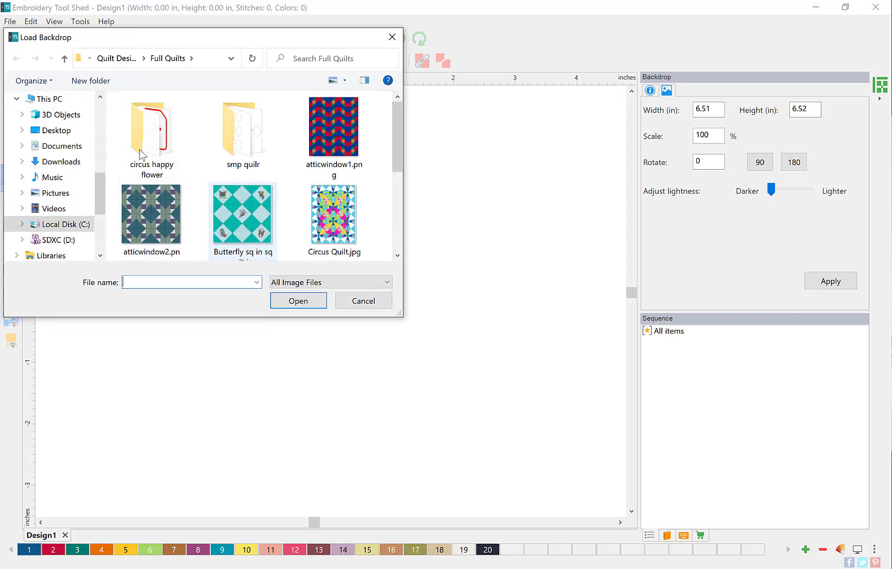
left_click(242, 221)
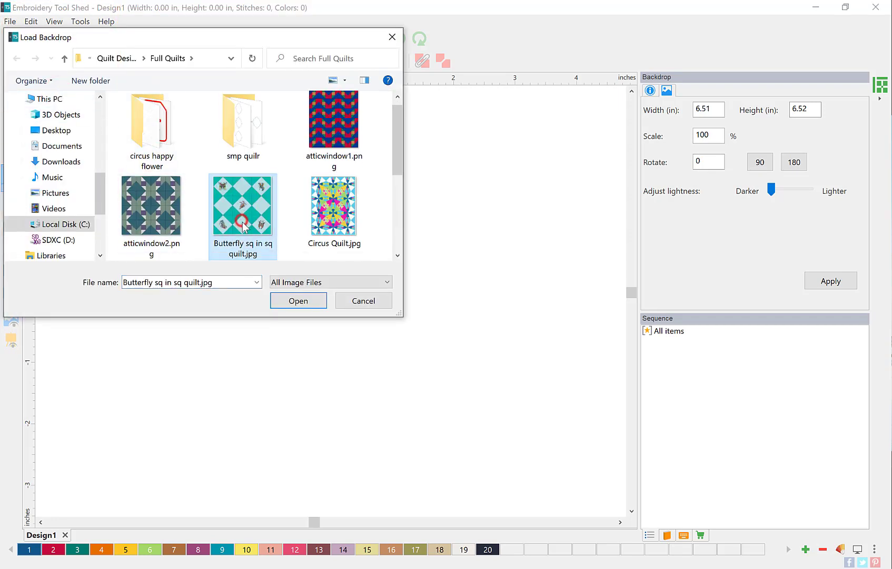
left_click(286, 301)
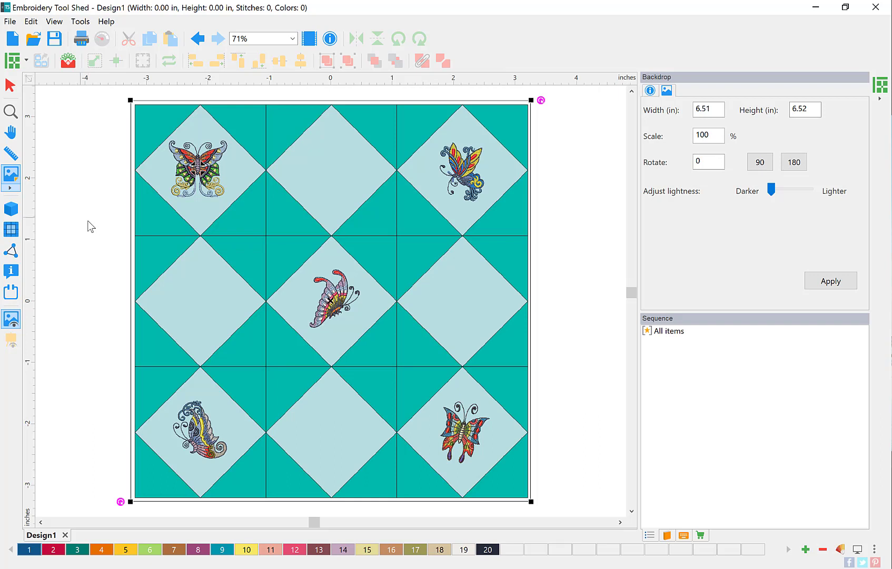
Step: Use Define Scale to measure the top-left butterfly block and set its length to 8 in
left_click(16, 190)
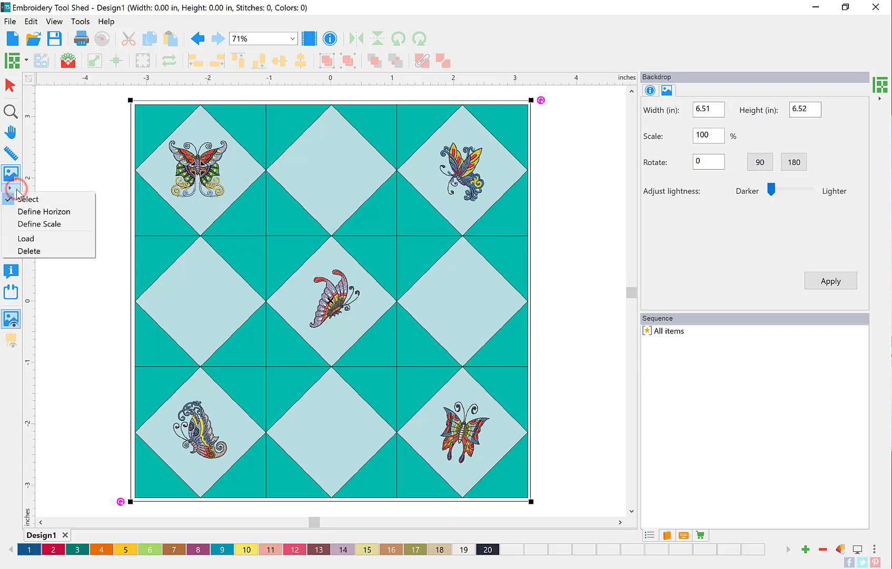
left_click(69, 222)
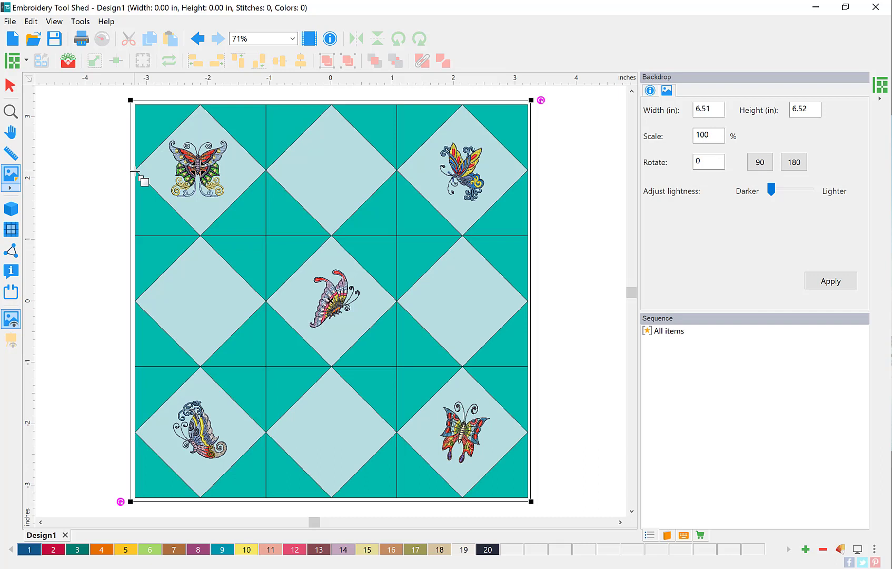
left_click_drag(136, 171, 267, 170)
left_click_drag(267, 170, 267, 170)
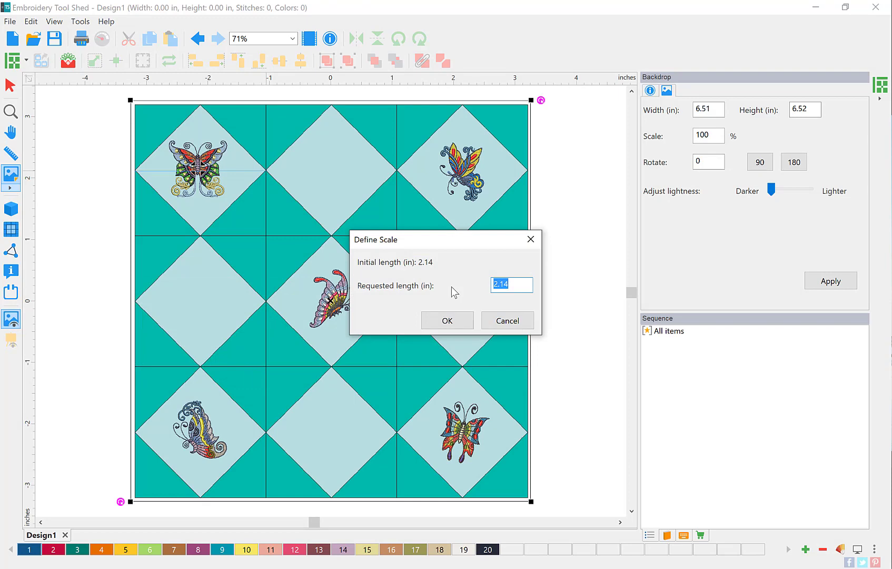
type("8")
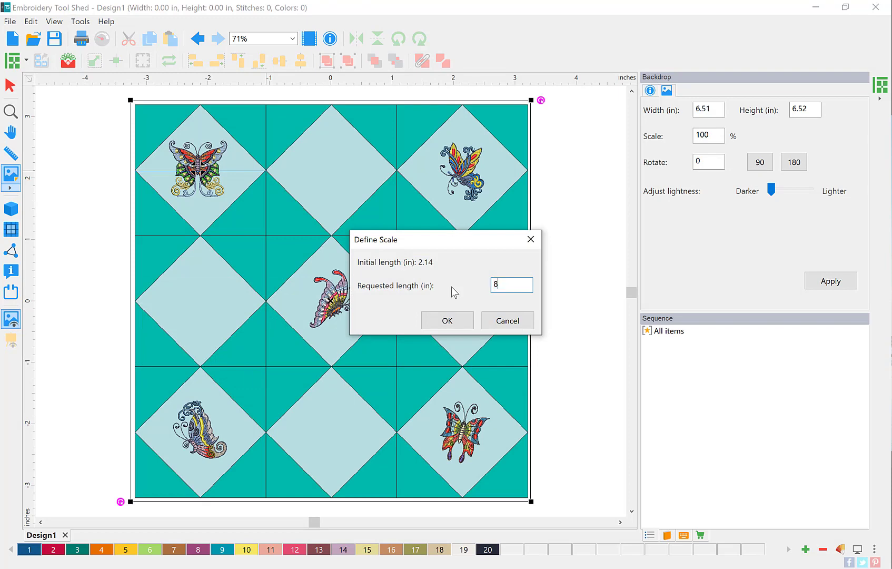
left_click(453, 320)
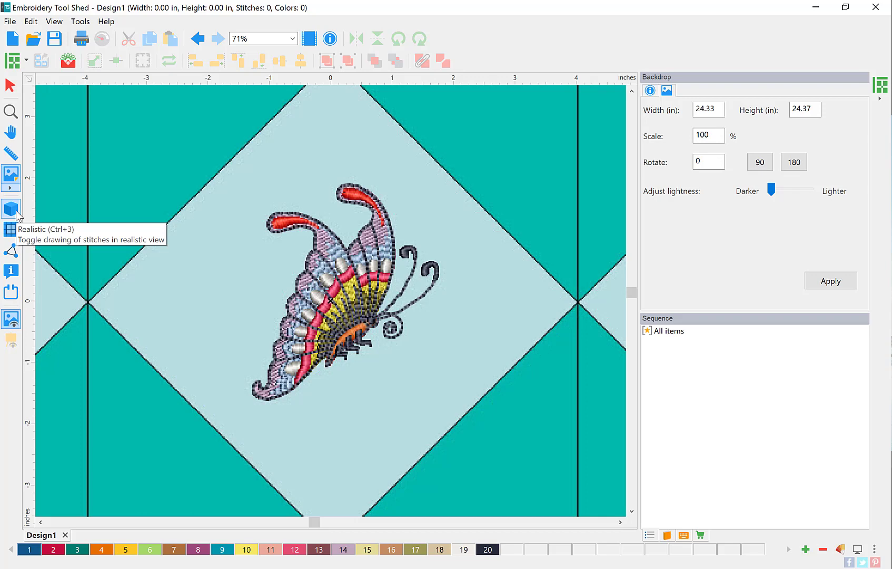
Step: Zoom out and set the quilt to 24 × 24 in with 8 in blocks and 0 sashing
double_click(15, 118)
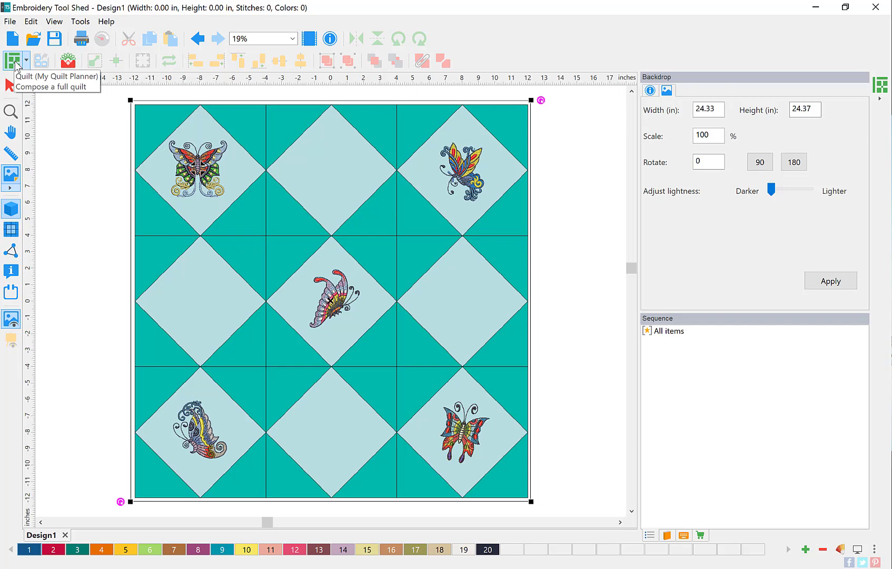
left_click(16, 64)
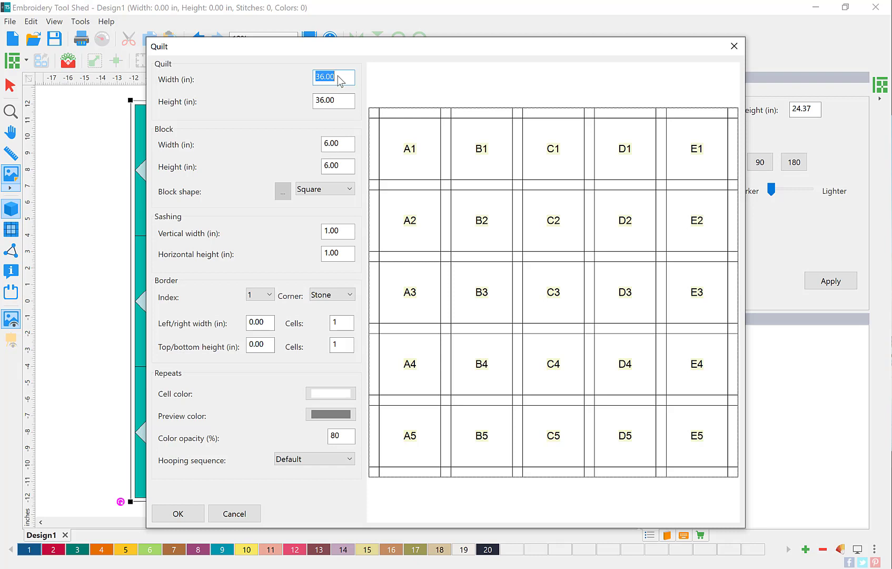
type("24")
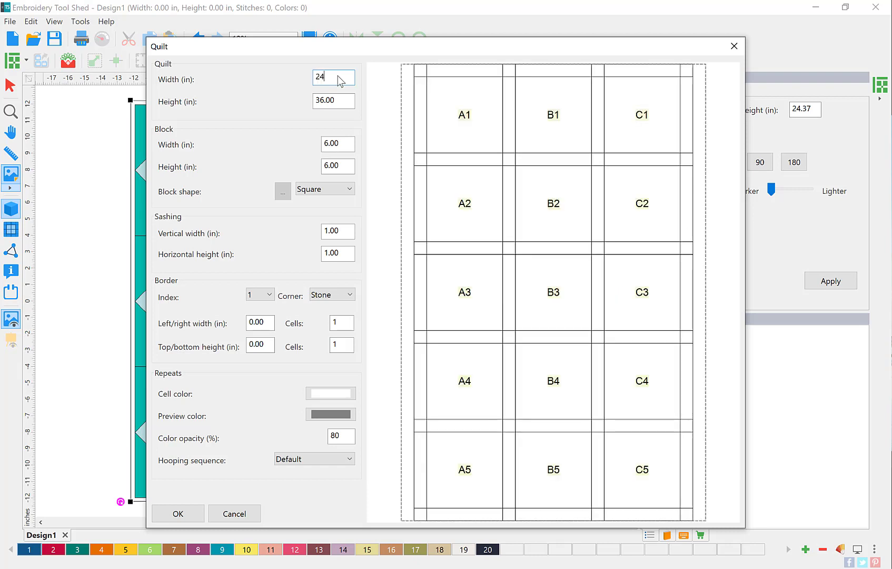
key("Tab")
type("24")
key("Tab")
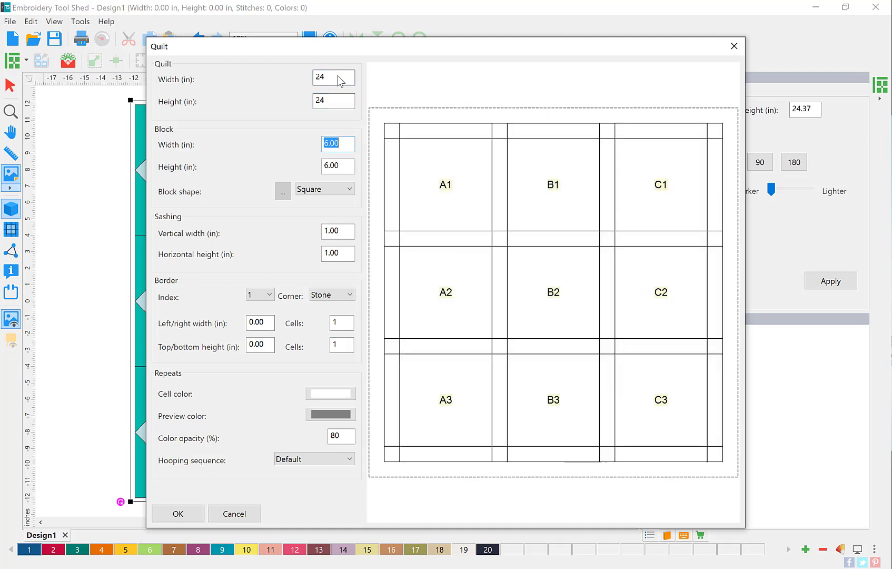
type("8")
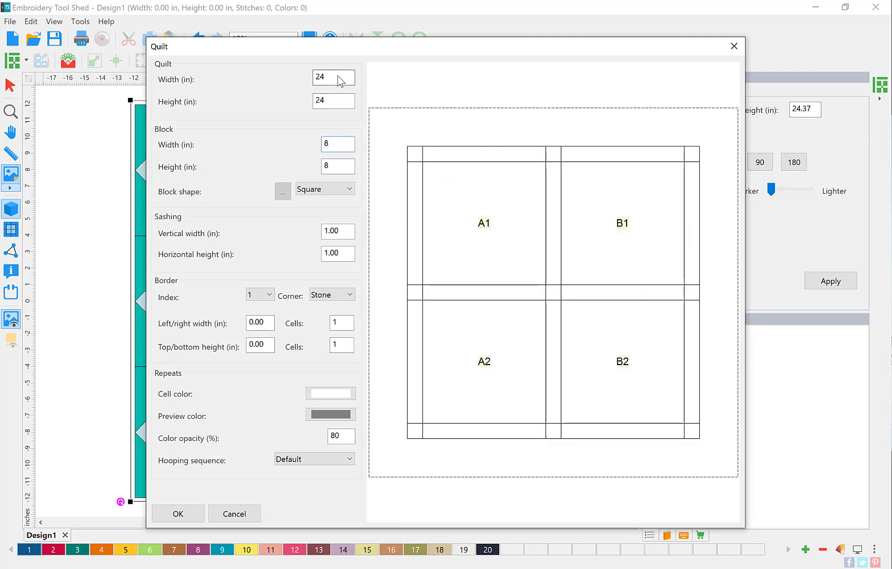
key("Tab")
key("Tab")
key("Tab")
type("0")
key("Tab")
type("0")
key("Tab")
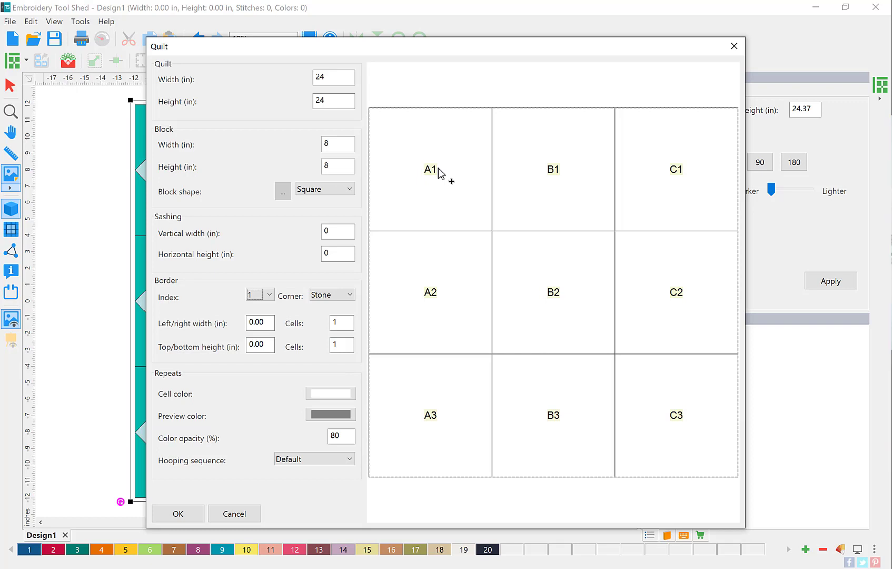
Step: Group the butterfly blocks A1, C1, B2, A3 and C3 in light grey
left_click(332, 392)
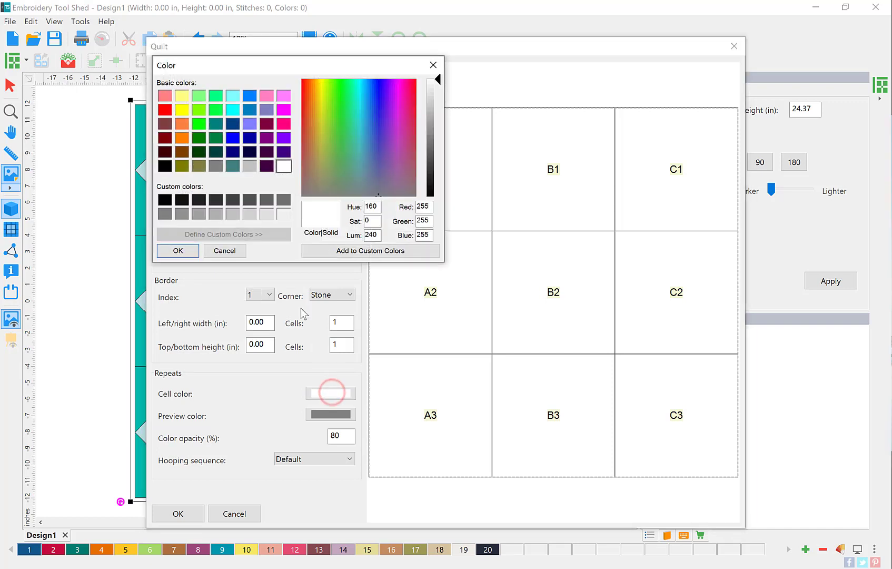
left_click(249, 166)
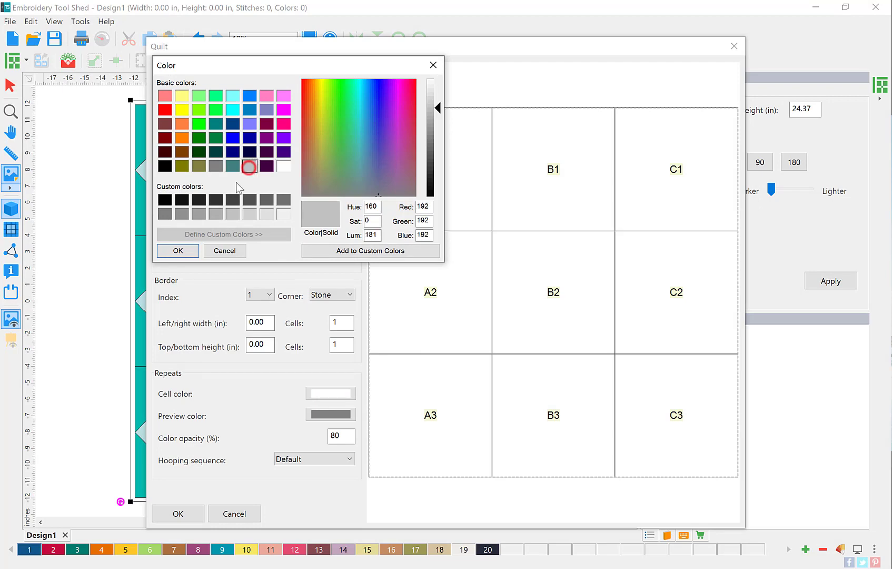
left_click(178, 251)
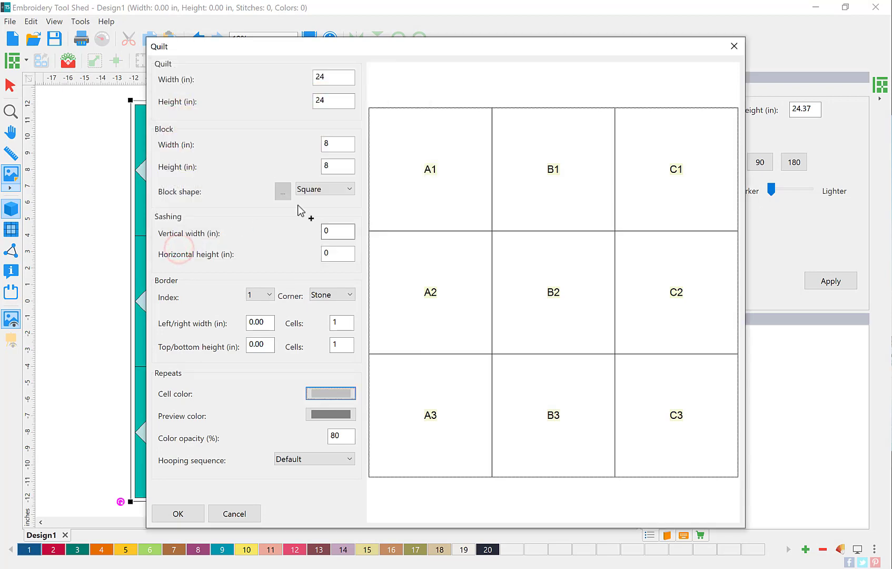
left_click(417, 163)
left_click(668, 174)
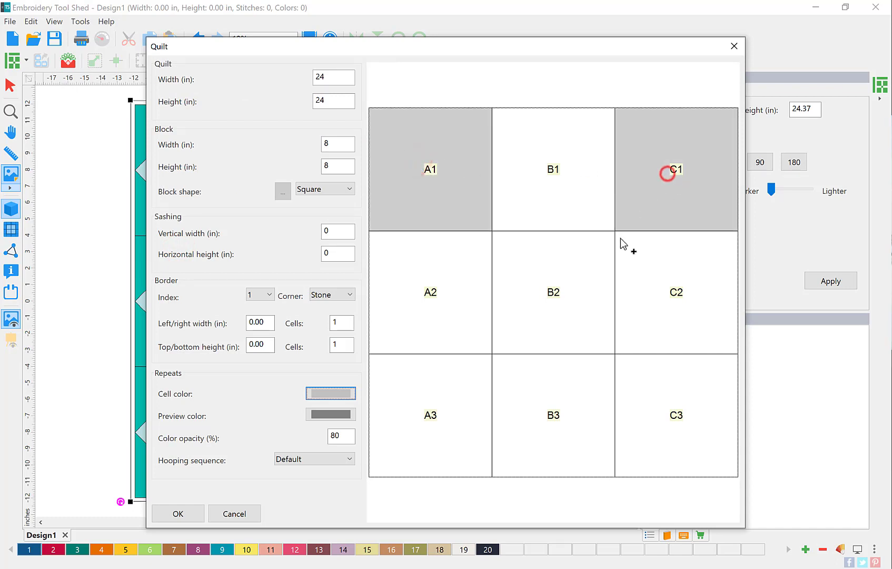
left_click(573, 303)
left_click(458, 408)
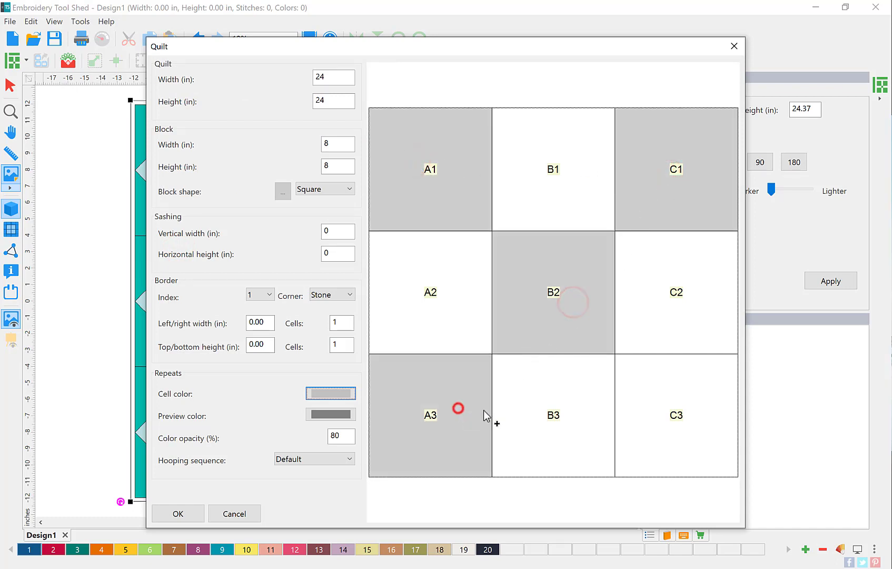
left_click(690, 426)
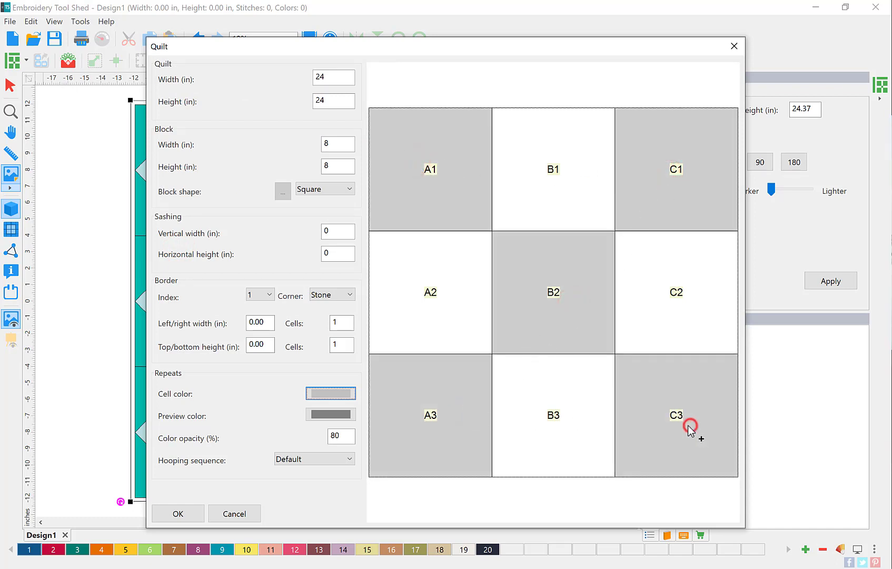
Step: Group the plain blocks B1, C2, A2 and B3 in a lighter grey
left_click(328, 393)
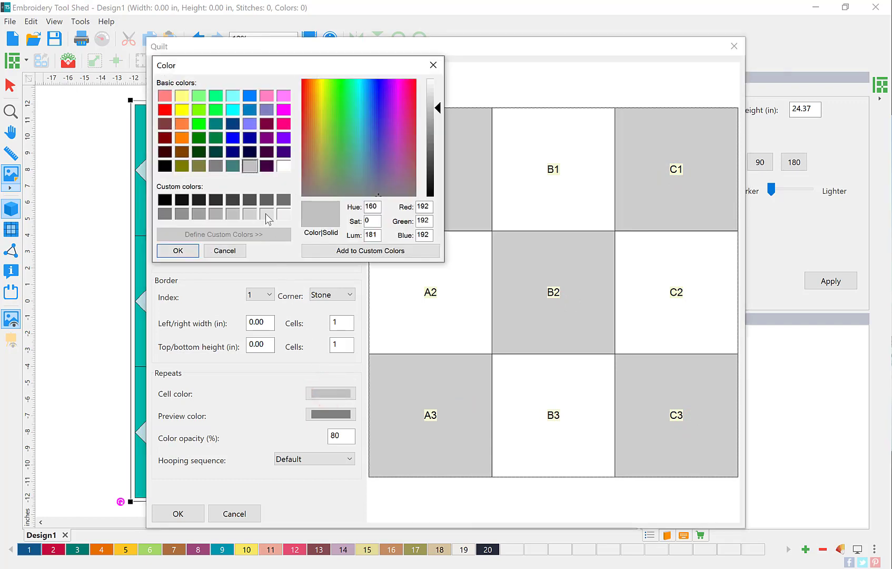
left_click(266, 214)
left_click(190, 250)
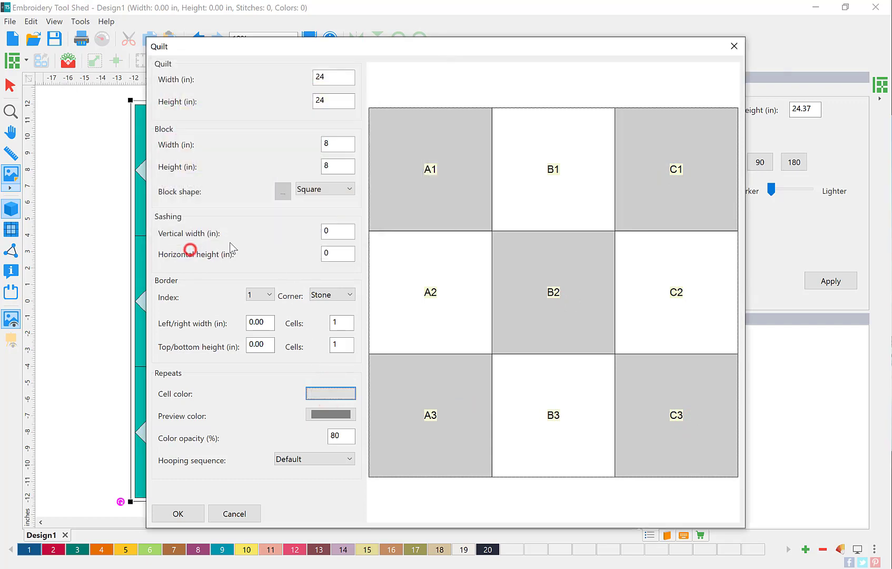
left_click(557, 181)
left_click(663, 258)
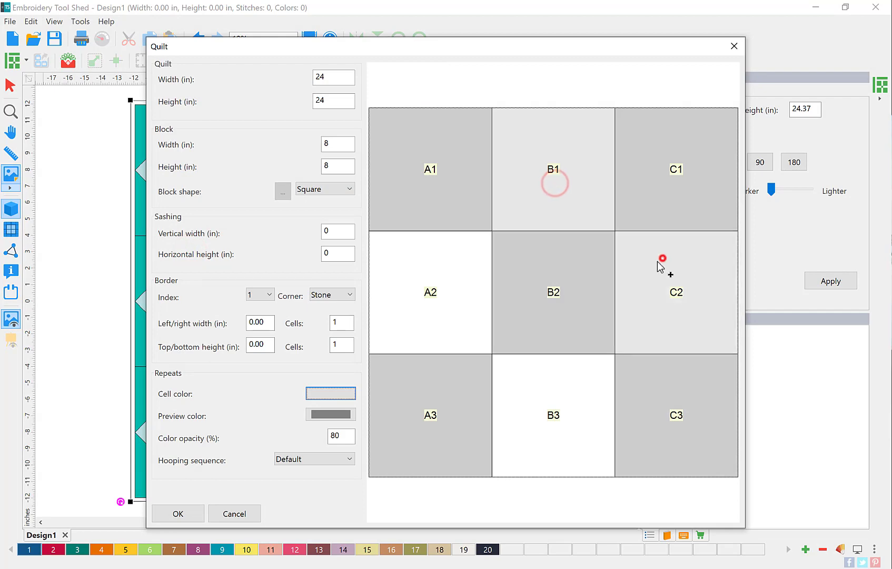
left_click(412, 315)
left_click(539, 388)
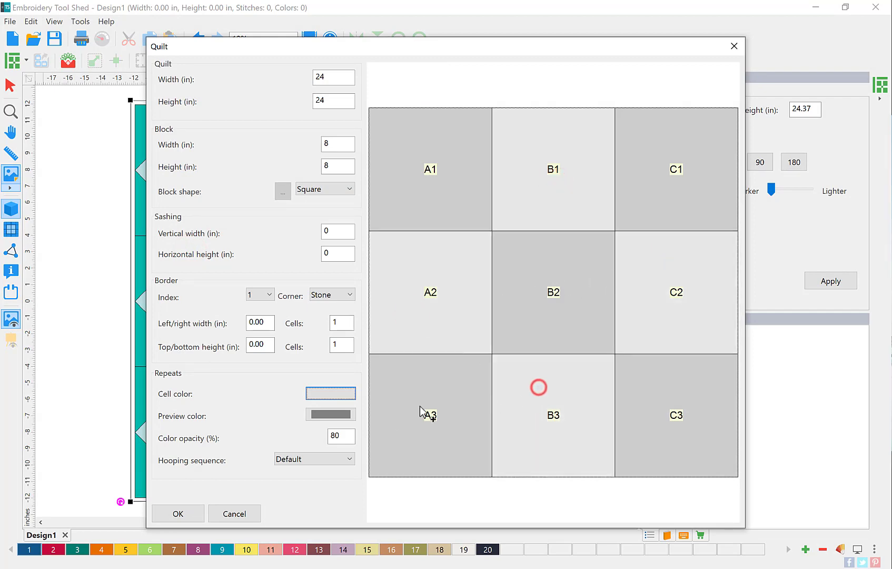
Step: Set the grid preview colour to black at 10% opacity and apply the quilt settings
left_click(349, 419)
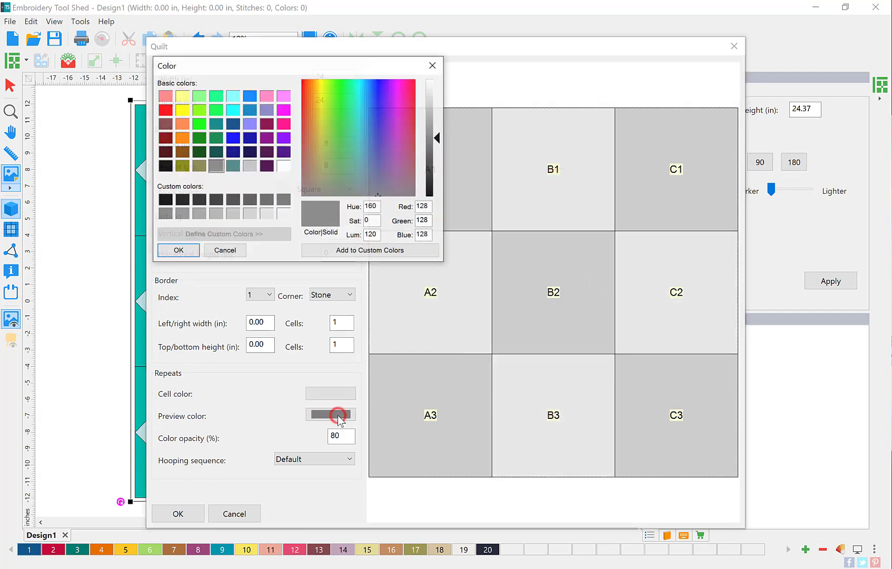
left_click(166, 201)
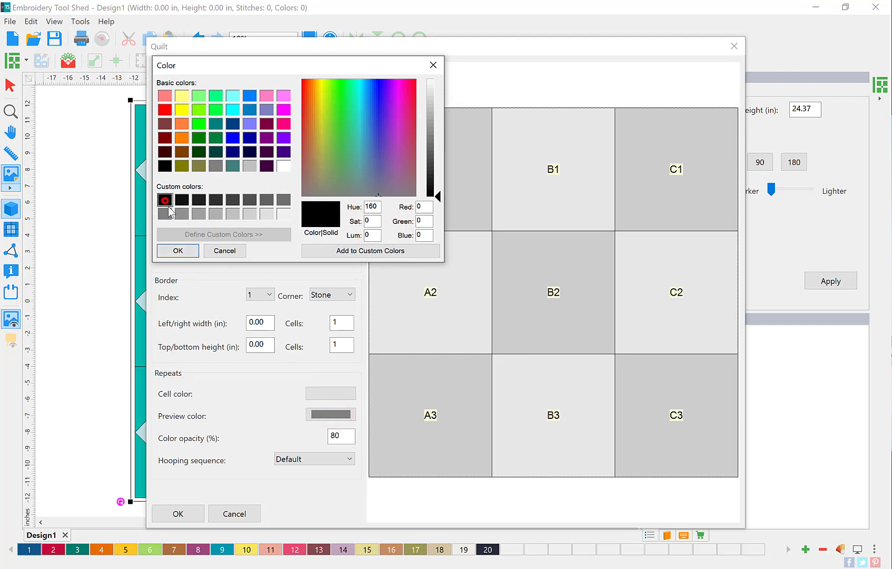
left_click(181, 251)
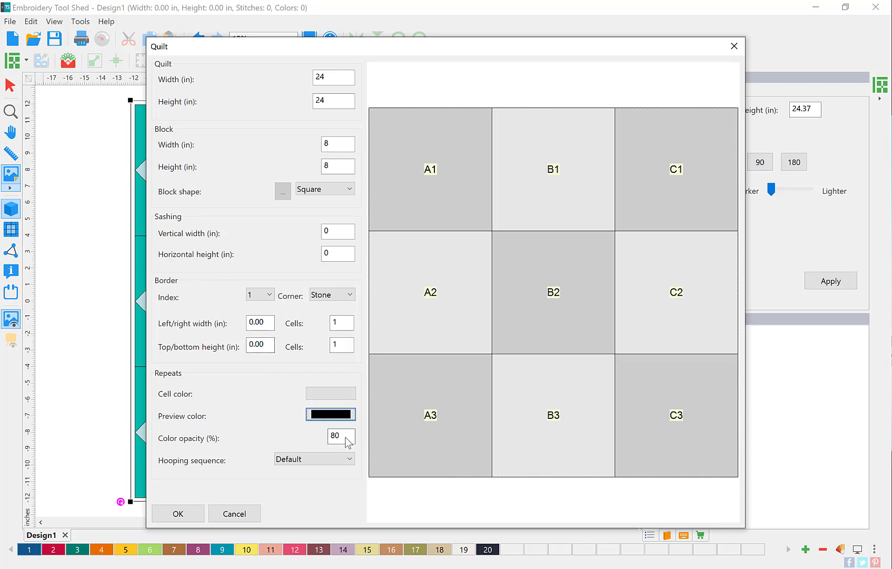
double_click(342, 436)
type("10")
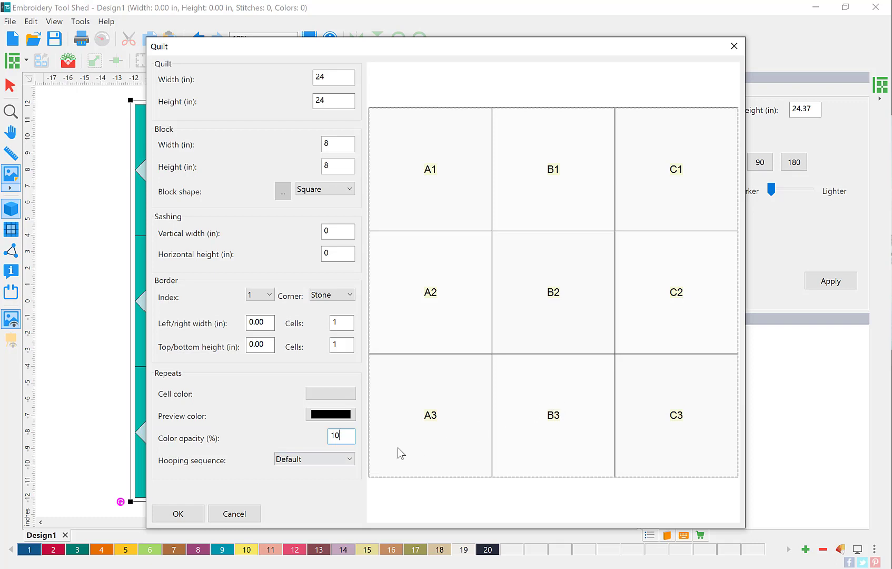
left_click(189, 512)
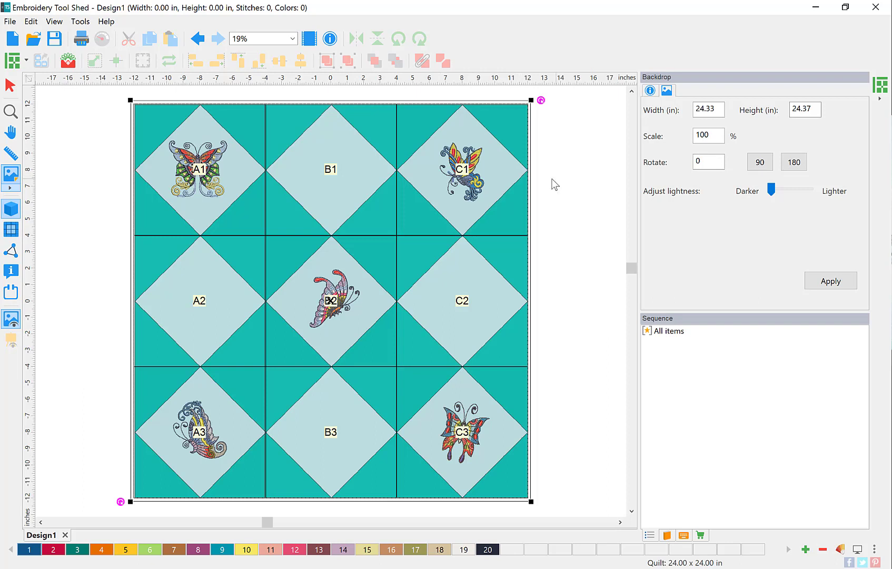
Step: Raise the backdrop image's lightness slider and apply it in two passes
left_click(569, 175)
left_click(578, 175)
left_click(667, 92)
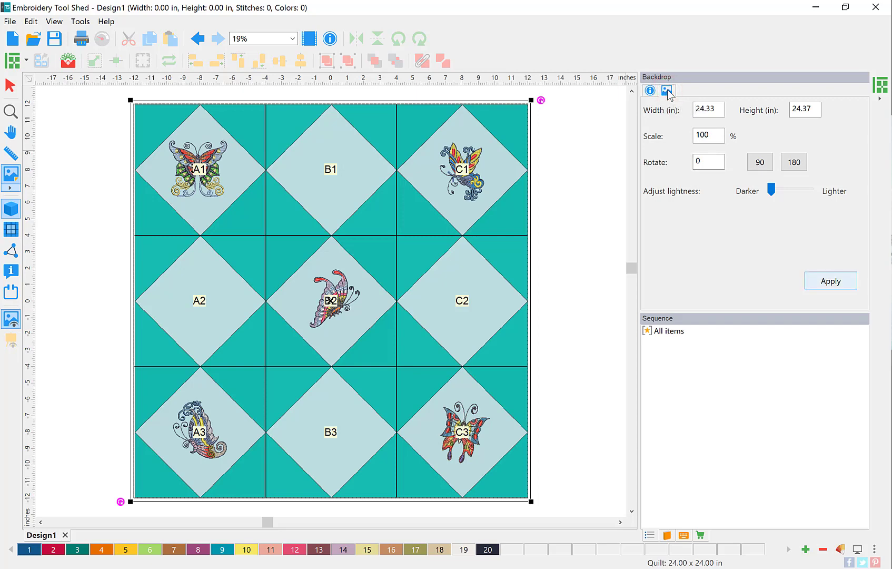
left_click(771, 189)
left_click_drag(774, 189, 791, 189)
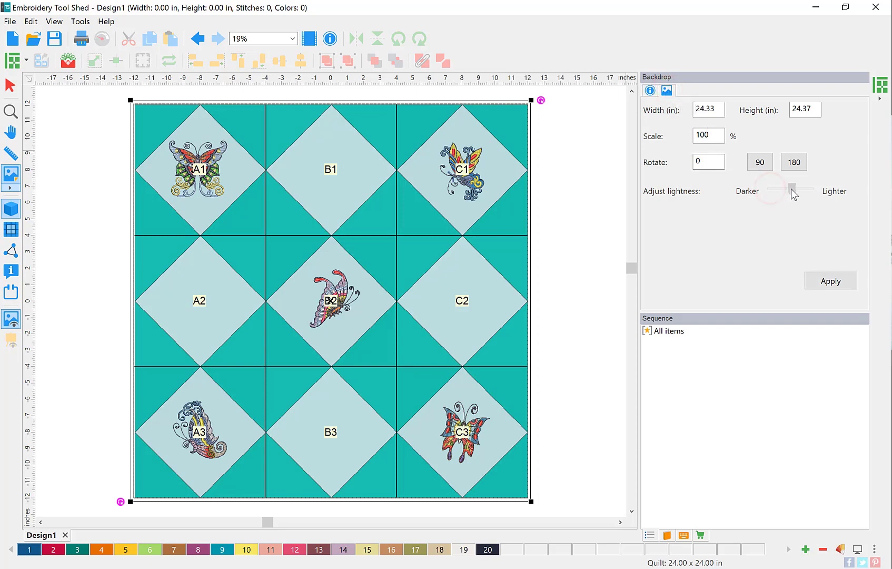
left_click(831, 282)
left_click(832, 284)
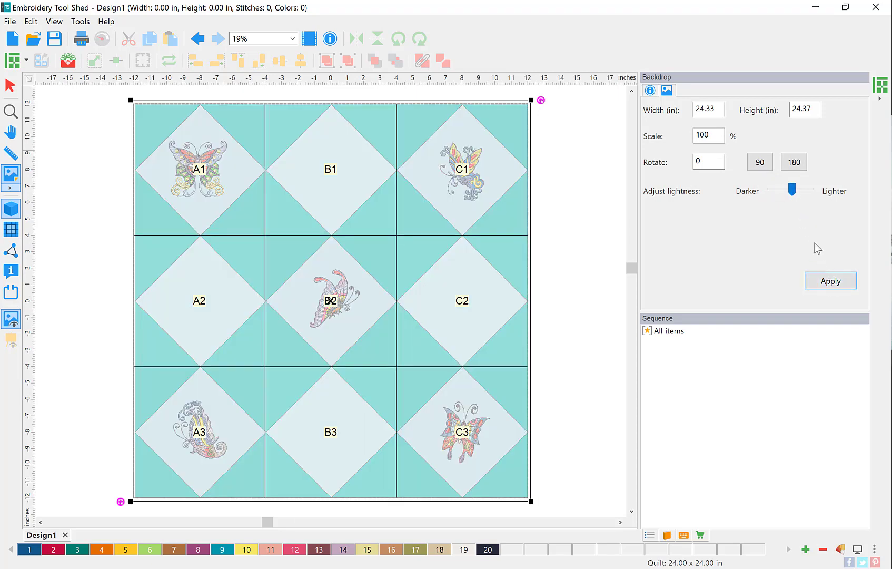
left_click_drag(793, 193, 796, 190)
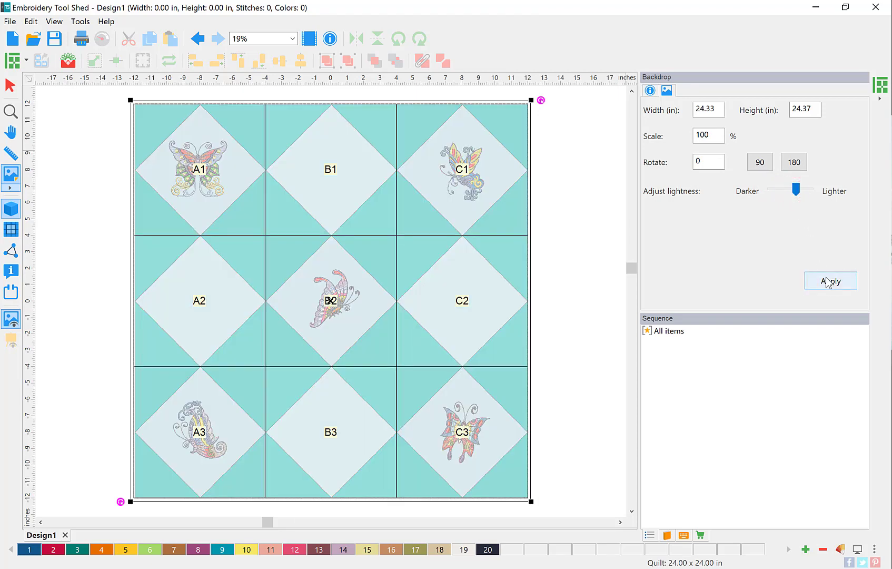
left_click(827, 280)
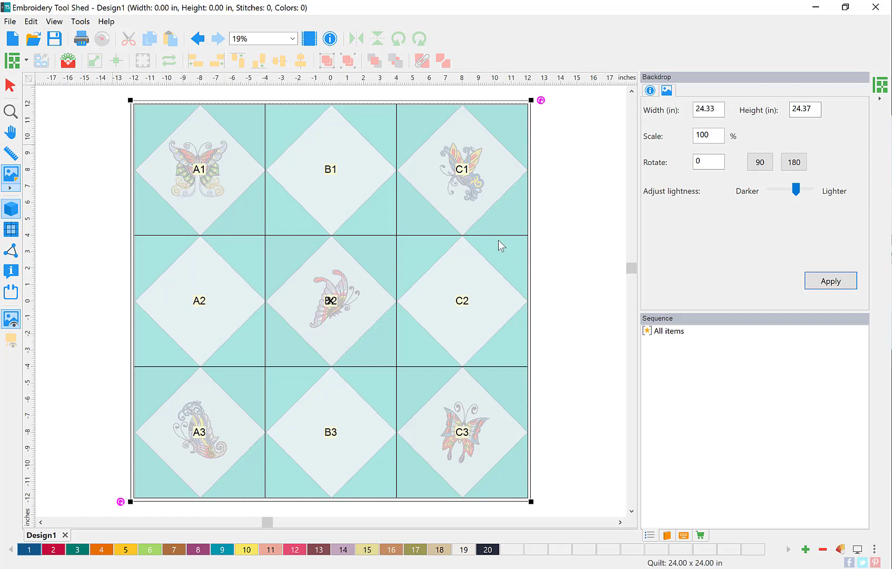
Step: Place the Feather9 design from the Singles category into the five butterfly blocks
left_click(68, 62)
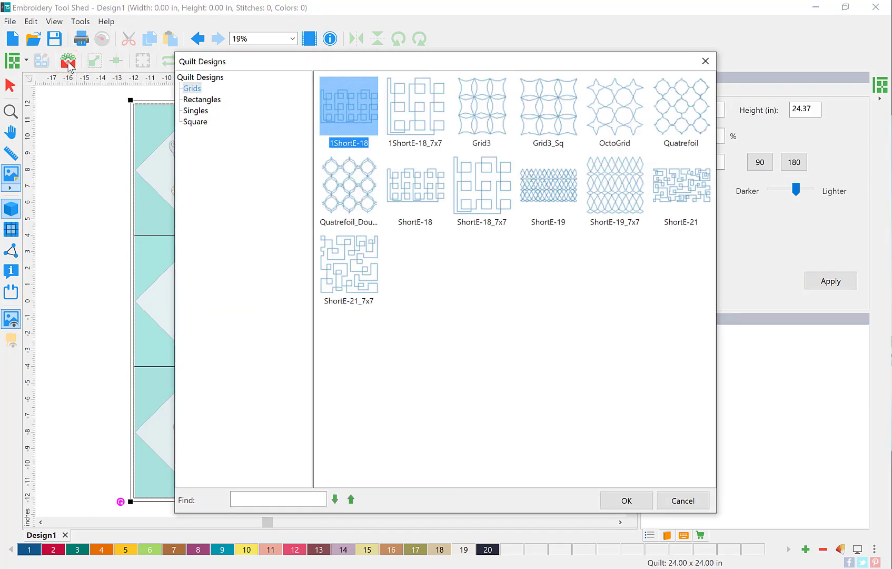
left_click(201, 100)
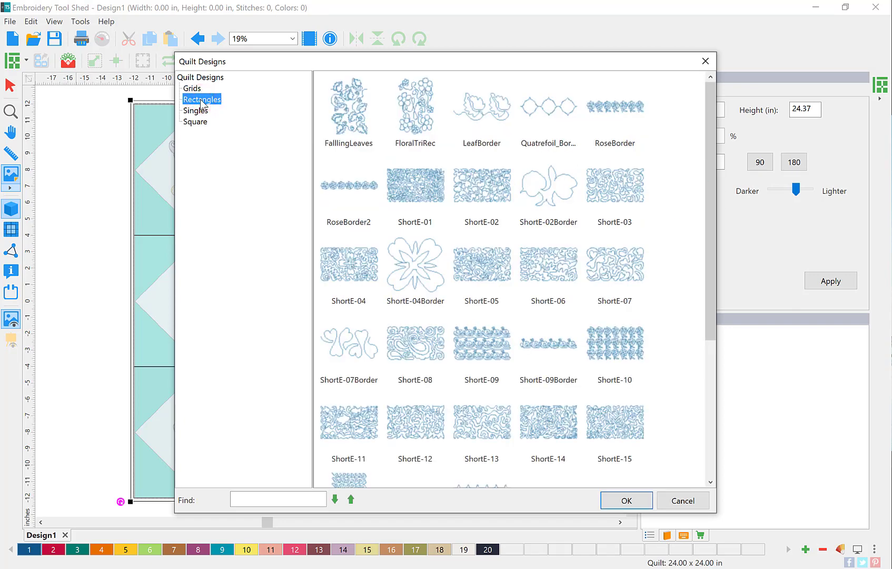
left_click(196, 110)
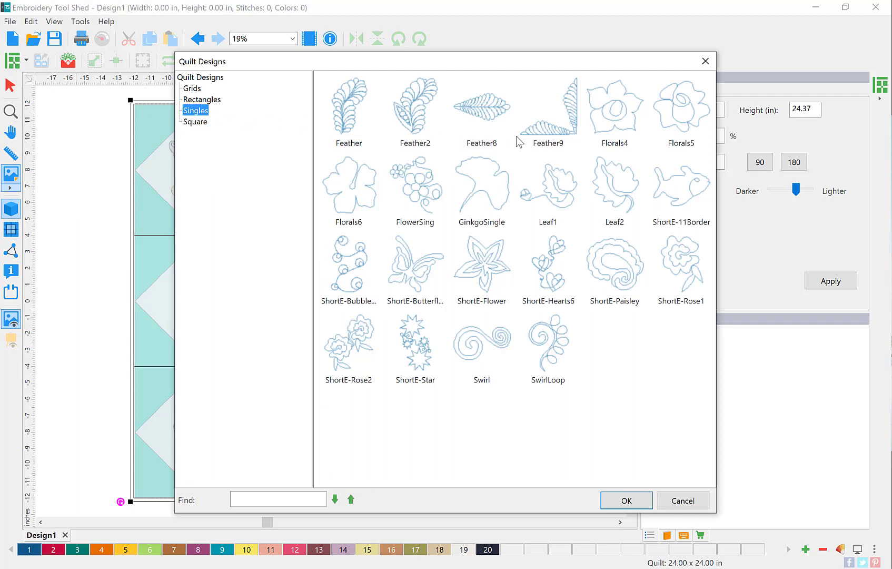
left_click(544, 131)
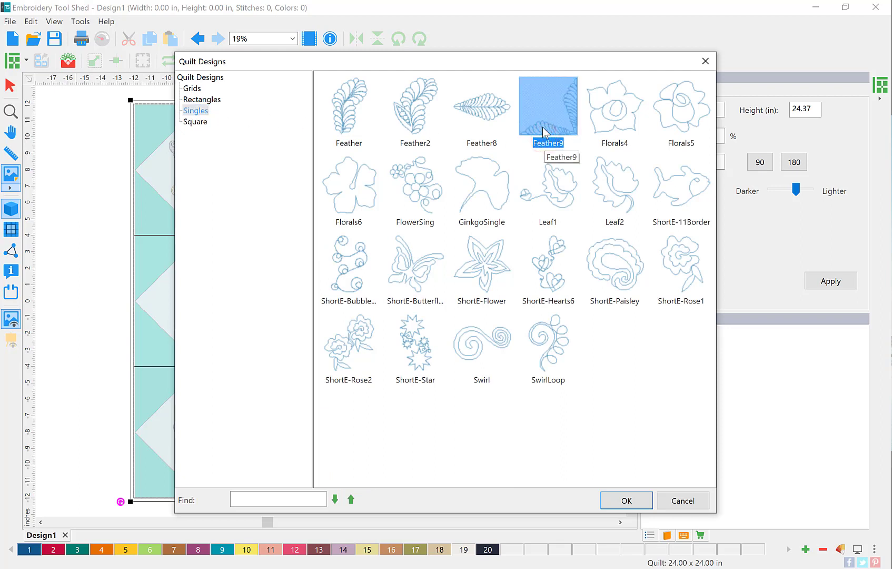
double_click(544, 132)
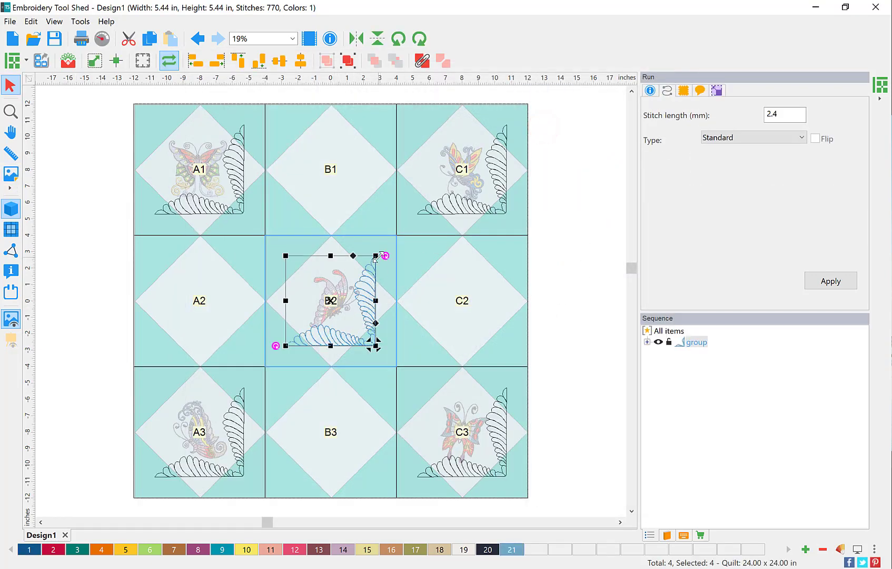
Step: Drag the Feather9 handles outward until the motif measures about 7.58 × 7.58 in
left_click_drag(376, 256, 396, 238)
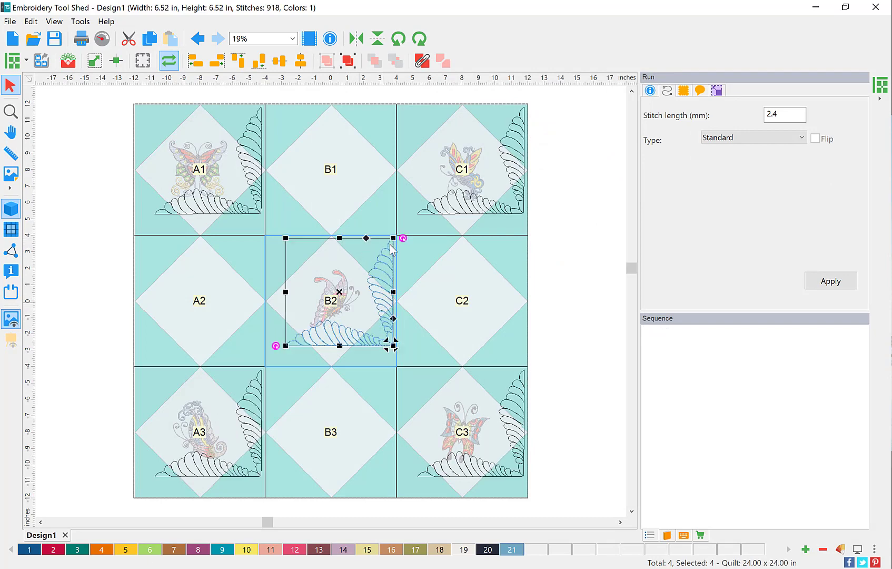
left_click_drag(286, 345, 271, 360)
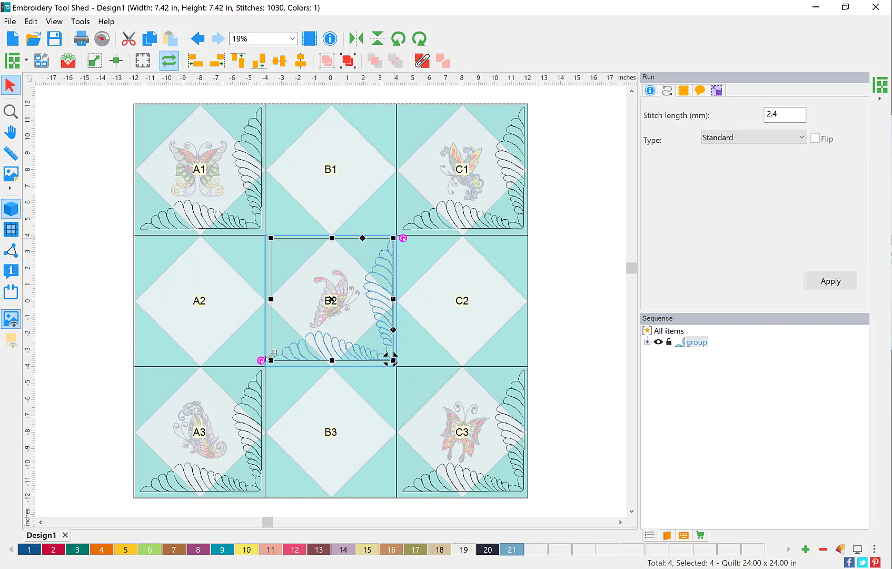
left_click_drag(272, 359, 269, 363)
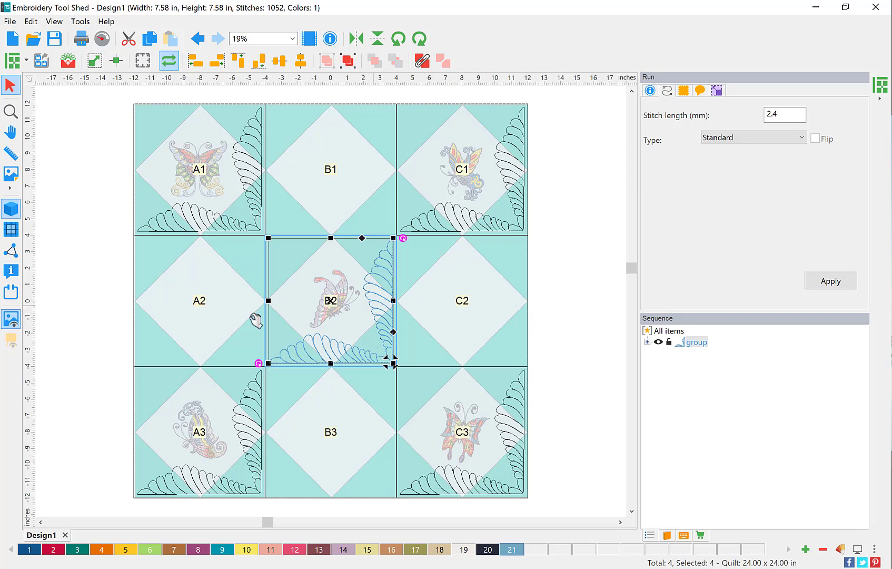
Step: Copy and paste the B2 feather corner, rotate the copy and move it to the opposite corner
left_click(148, 42)
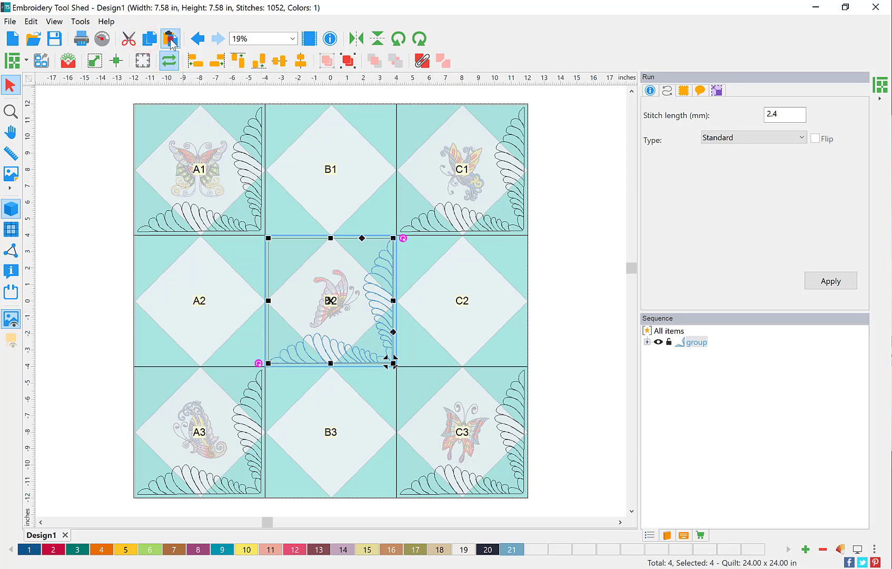
left_click(170, 42)
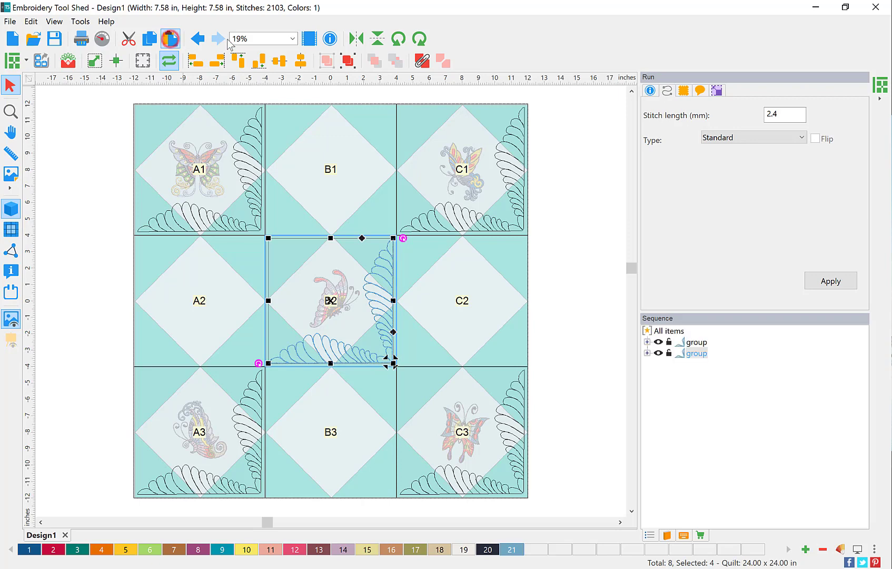
left_click(420, 38)
left_click(419, 38)
left_click(420, 38)
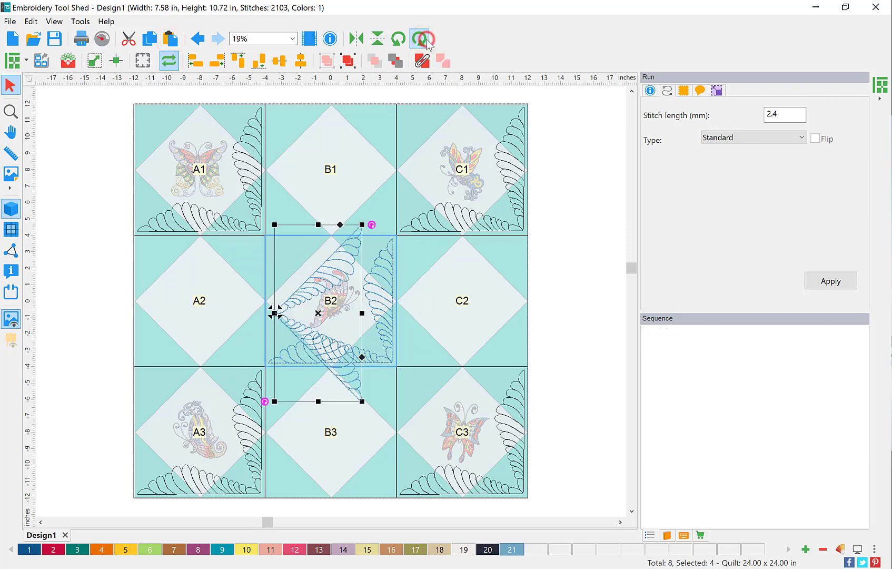
left_click(420, 38)
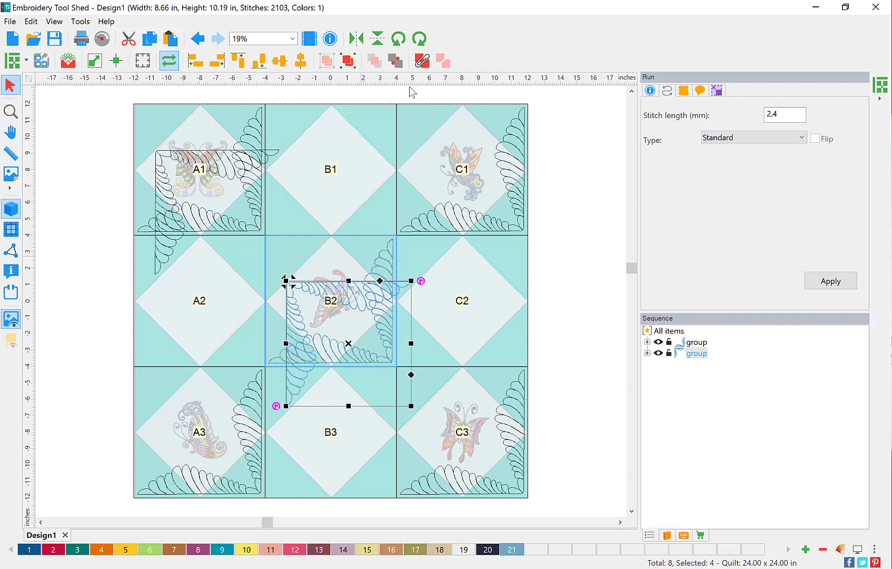
left_click_drag(332, 302, 311, 258)
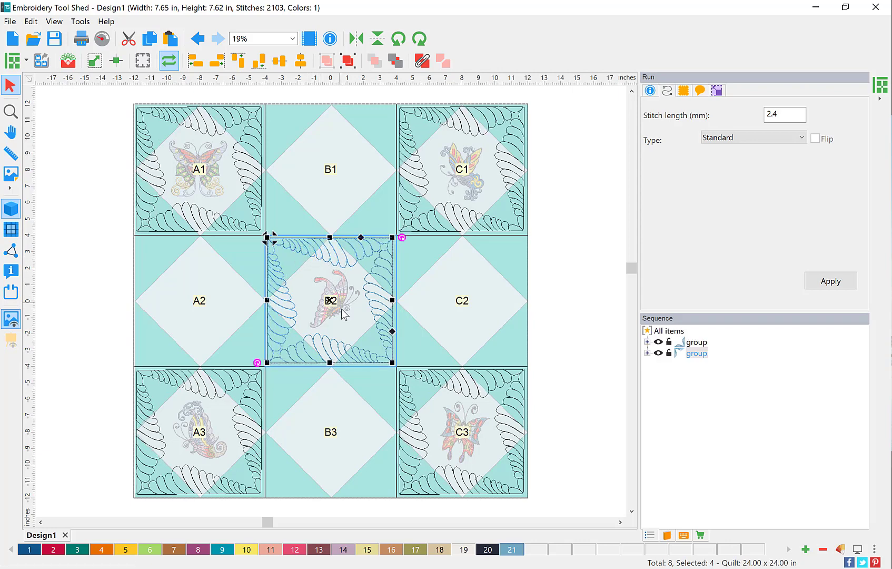
Step: Select both B2 feather groups and rotate the frame 90° in two 45° steps
left_click(322, 341)
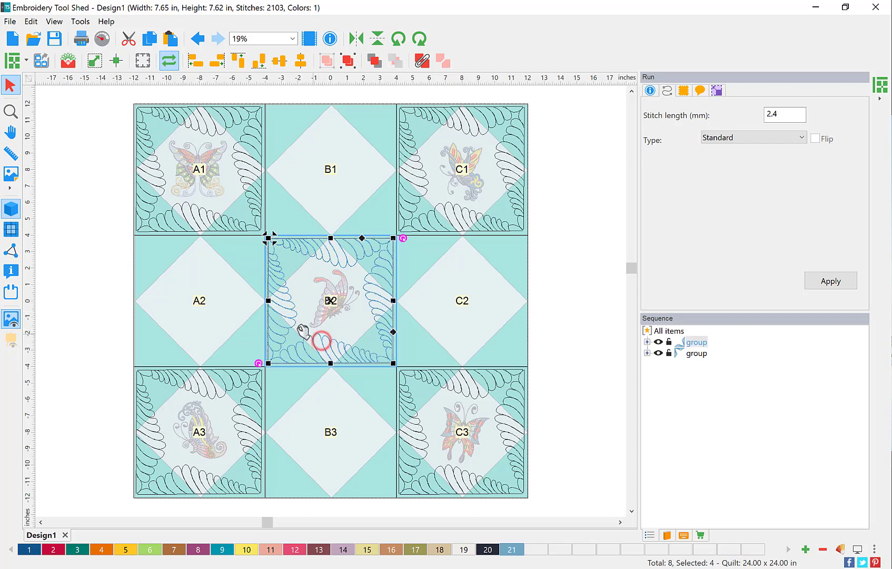
left_click(288, 321, "ctrl")
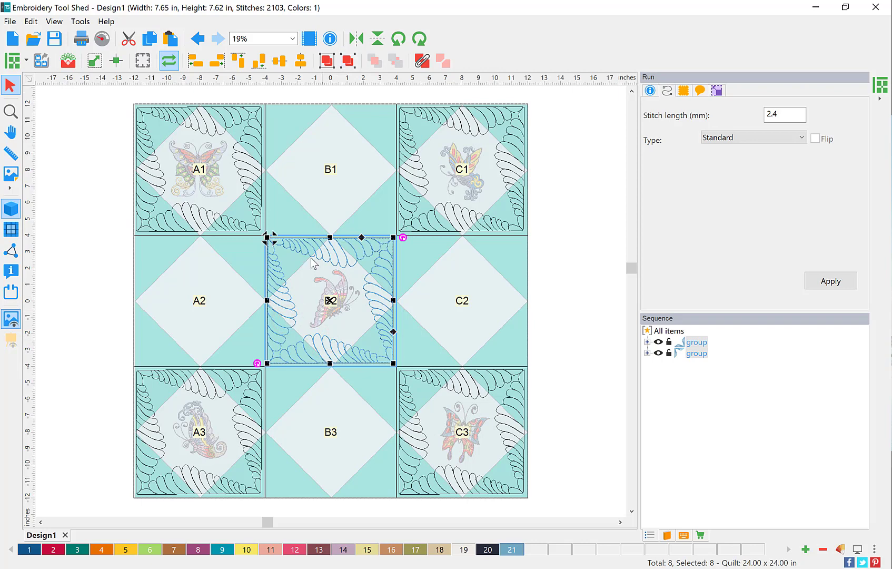
left_click(396, 41)
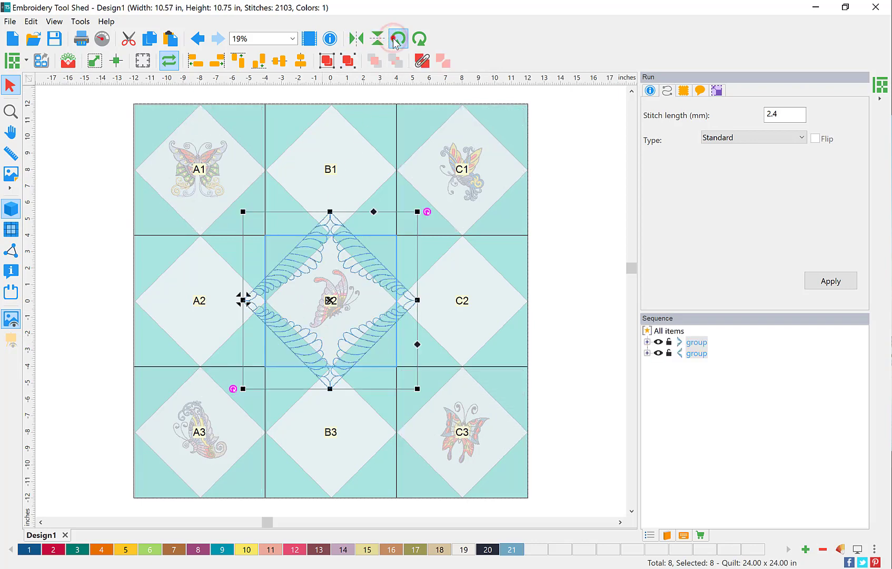
left_click(396, 41)
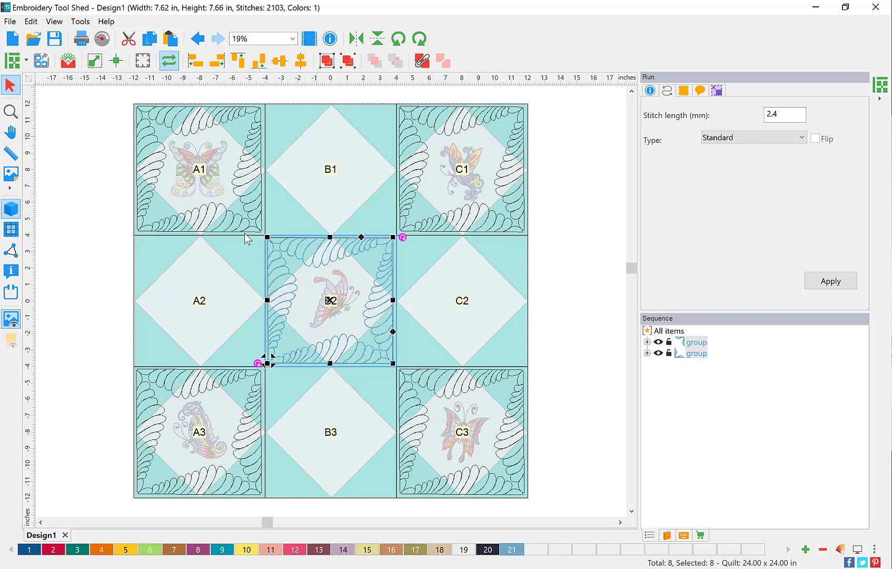
Step: Place the single Feather motif from the Singles designs and drag it up into block B1
left_click(68, 61)
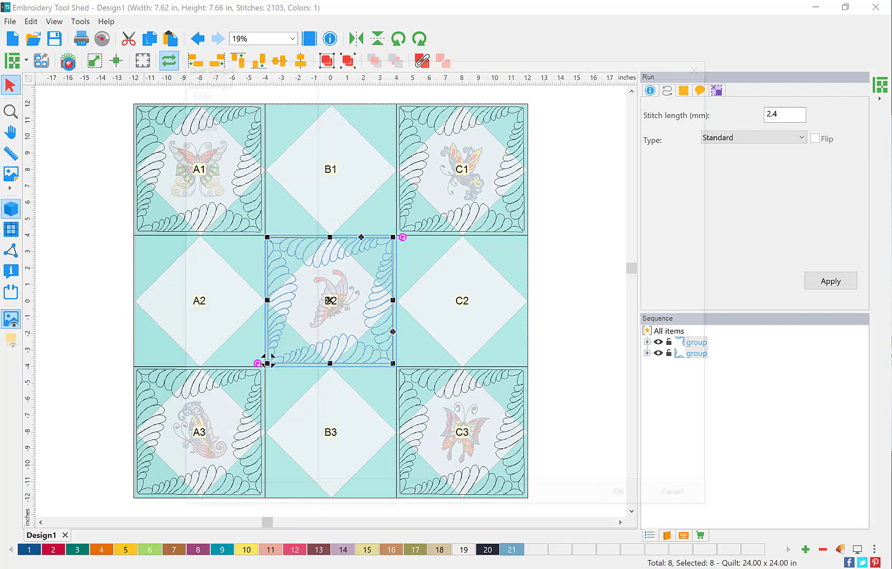
left_click(196, 100)
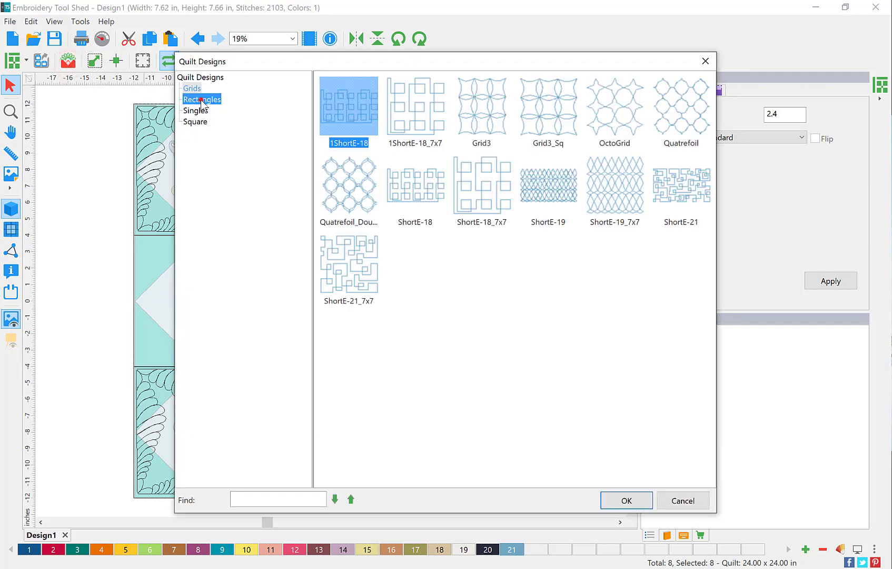
left_click(408, 268)
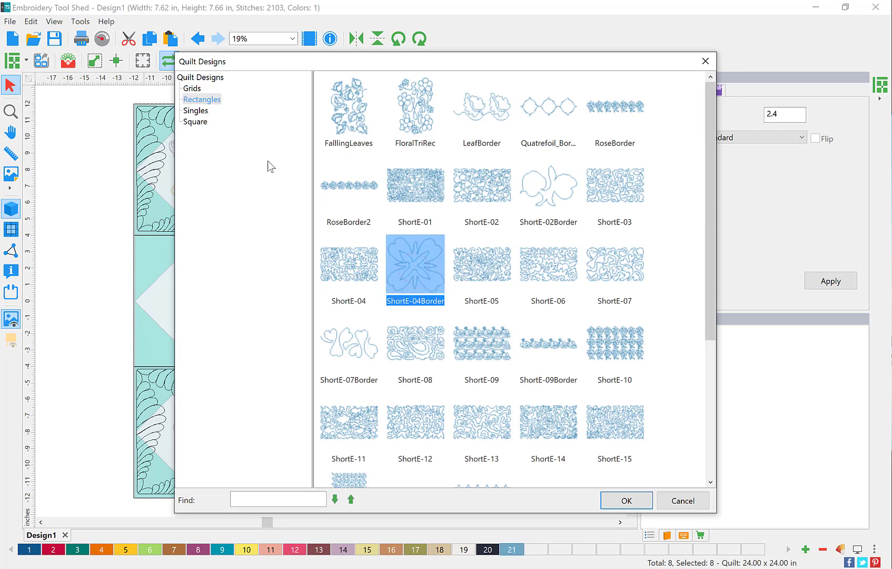
left_click(203, 115)
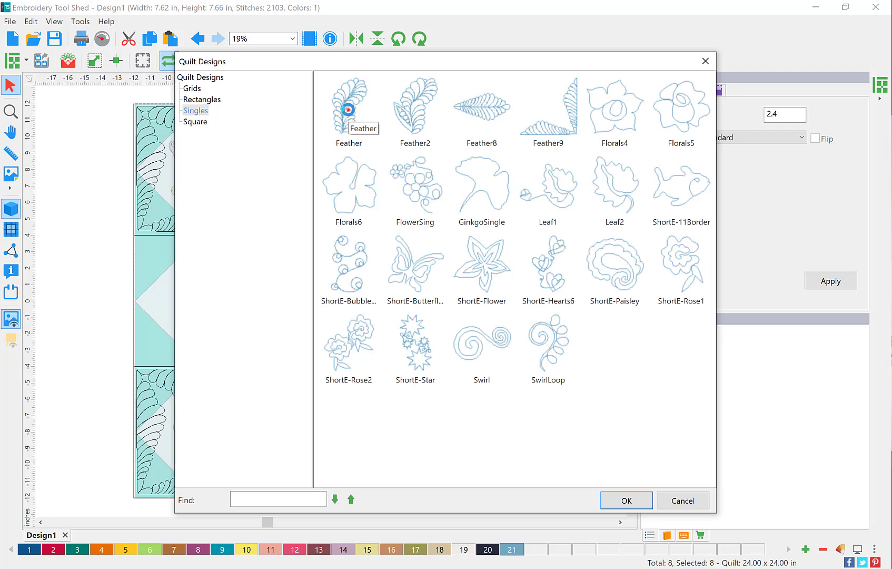
left_click(347, 110)
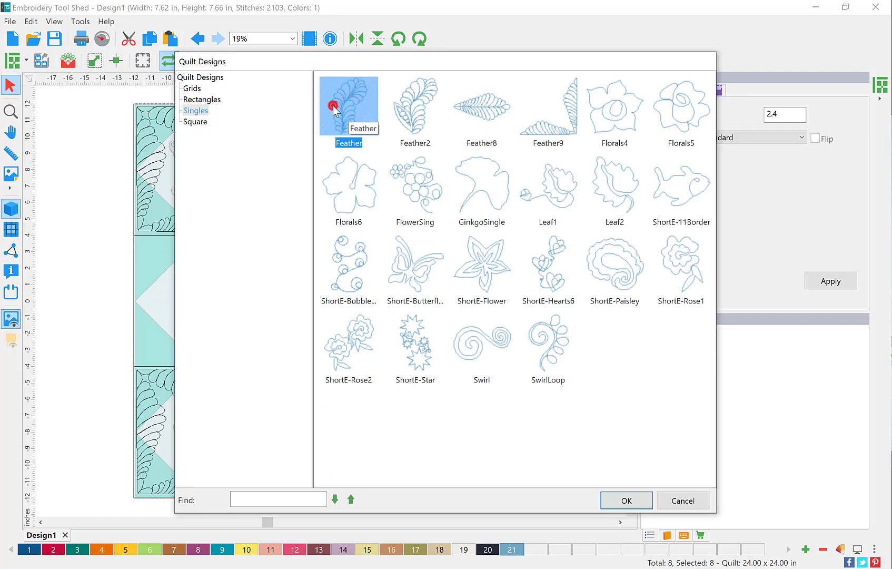
double_click(333, 108)
left_click_drag(329, 298, 309, 168)
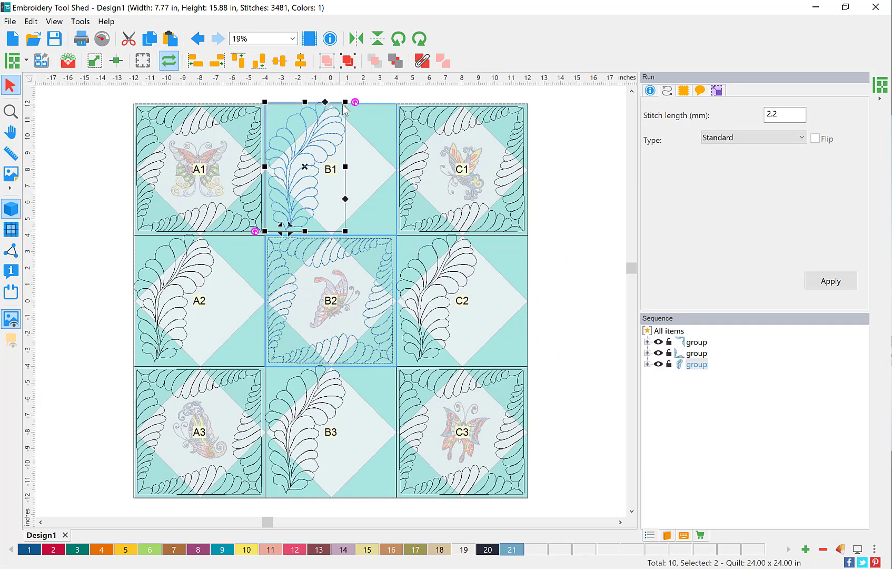
Step: Shrink the B1 feather to about 94%, duplicate it, and rotate the copy upright
left_click_drag(345, 102, 339, 105)
left_click_drag(314, 156, 314, 151)
left_click(153, 40)
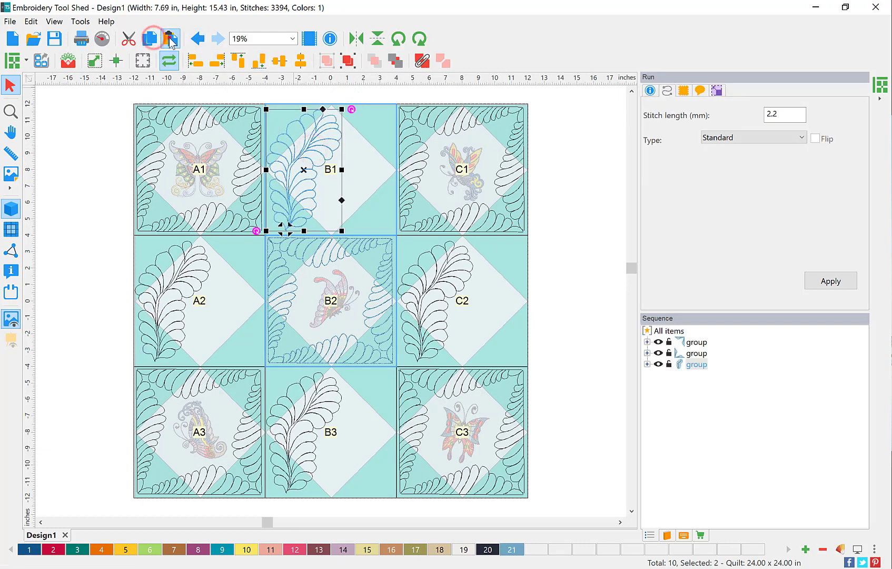
left_click(170, 38)
left_click(419, 38)
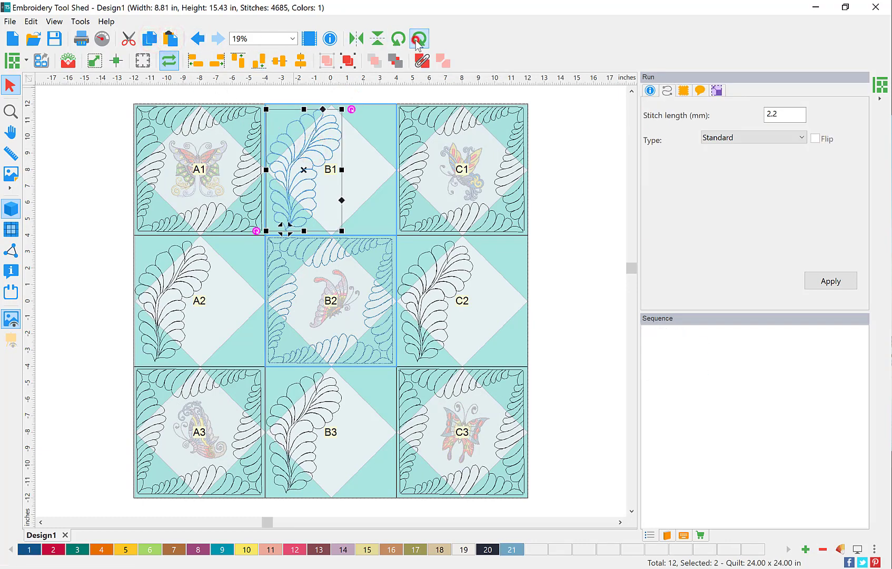
left_click(418, 38)
left_click(419, 39)
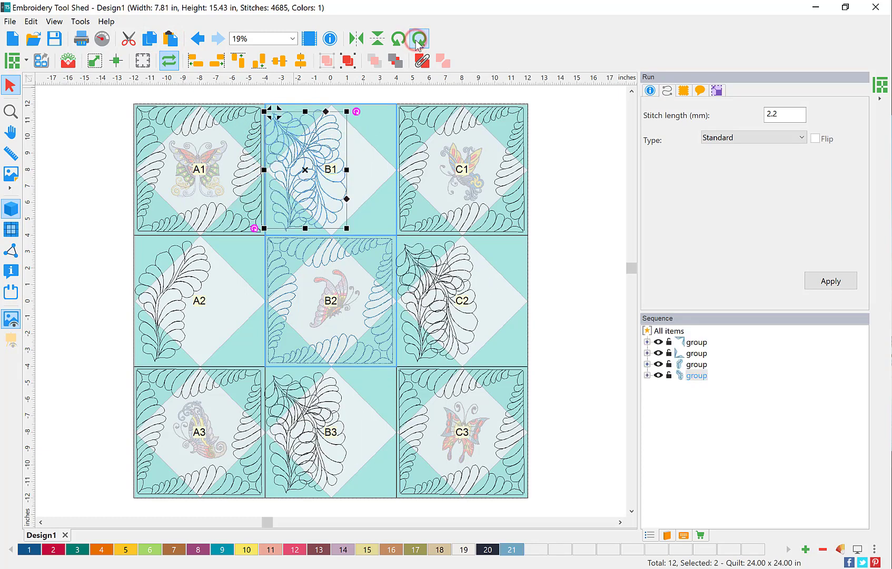
Step: Place the feather copy along B1's right side, raised about 0.6 in and sized to the block height
left_click_drag(315, 170, 369, 169)
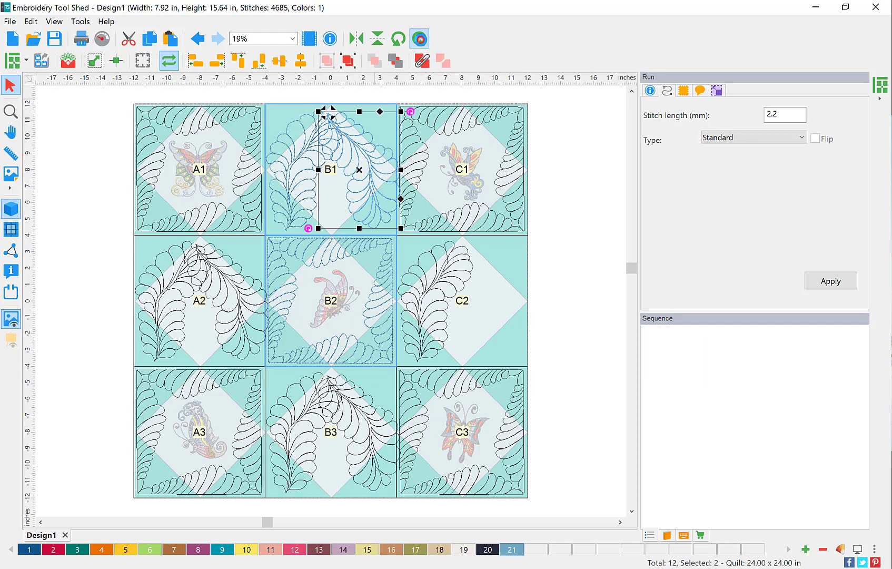
left_click(418, 39)
left_click(580, 143)
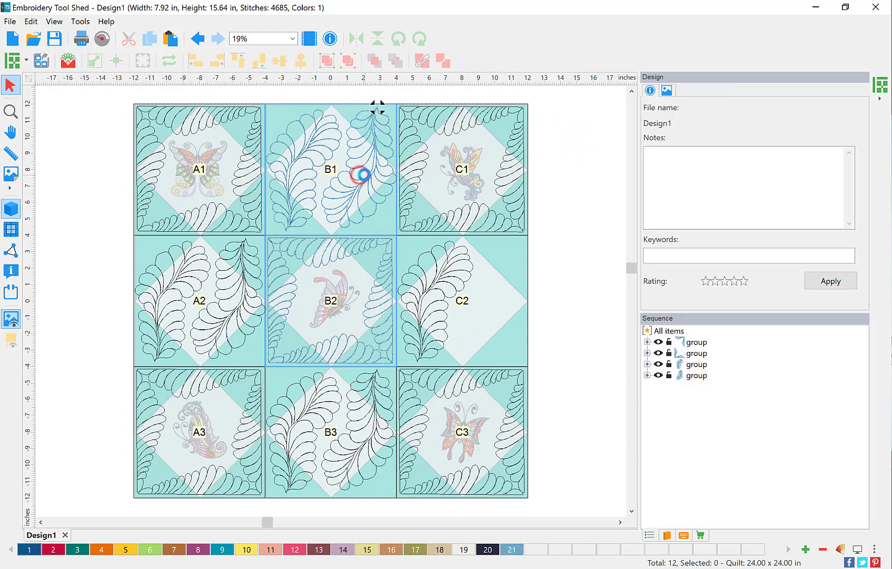
left_click_drag(360, 174, 363, 177)
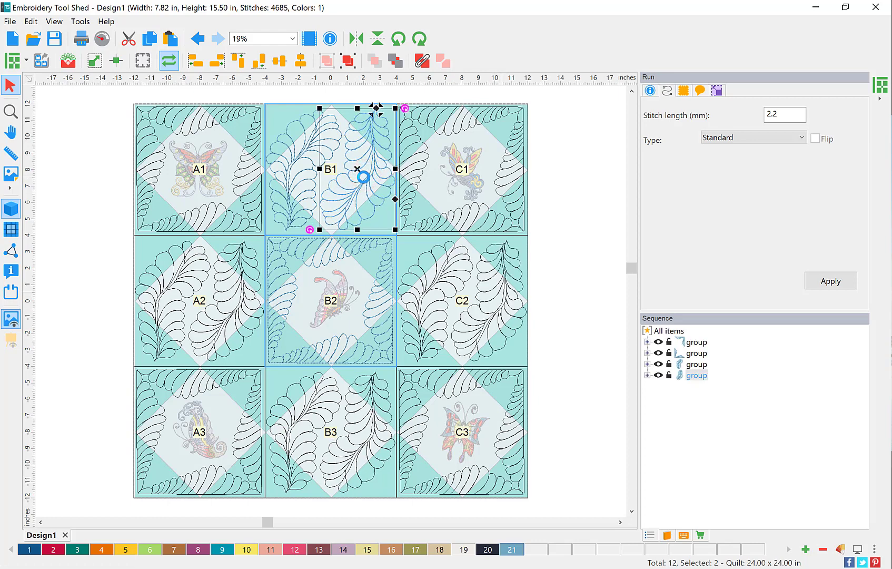
left_click_drag(372, 164, 373, 152)
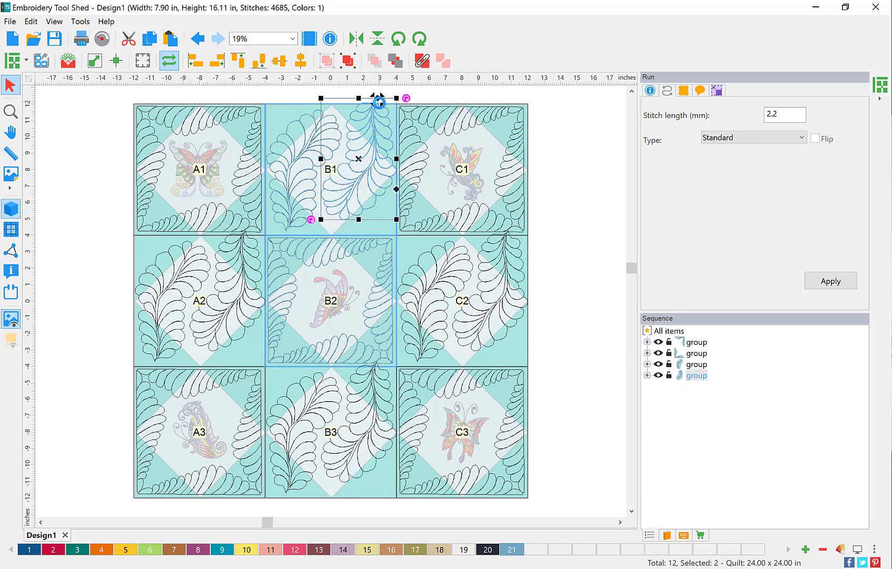
left_click_drag(371, 133, 370, 149)
left_click(291, 158, "shift")
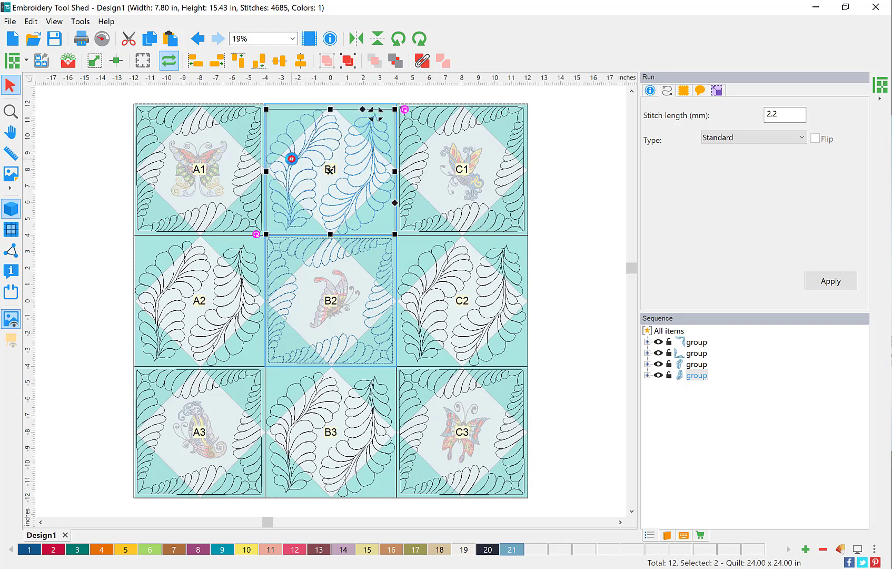
Step: Delete B1's two feathers and place the square FeatherSquare2 quilt design there, scaled to fill the block
key("Delete")
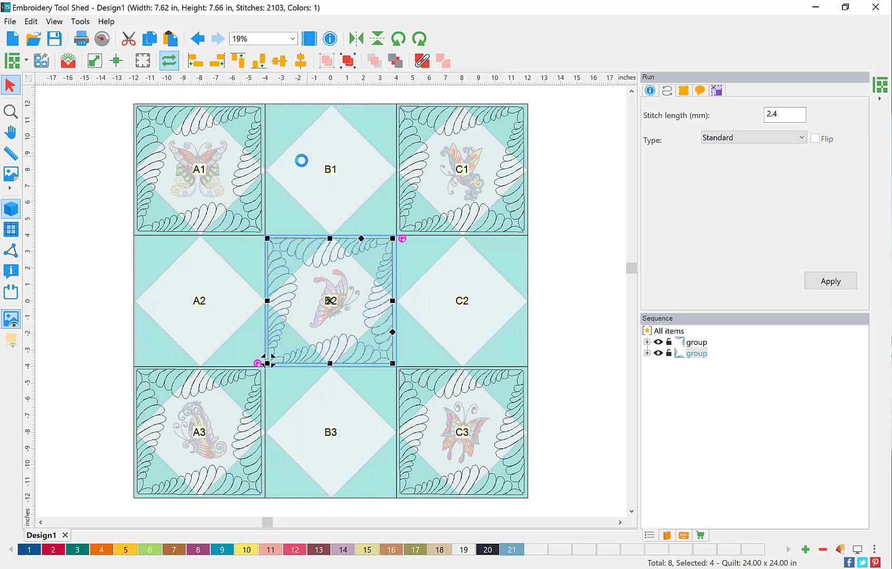
left_click(68, 61)
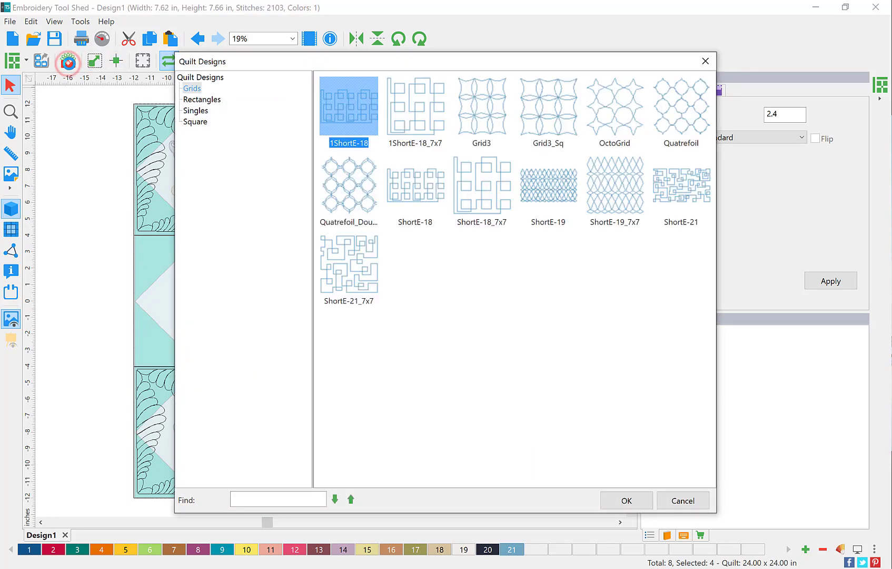
left_click(197, 110)
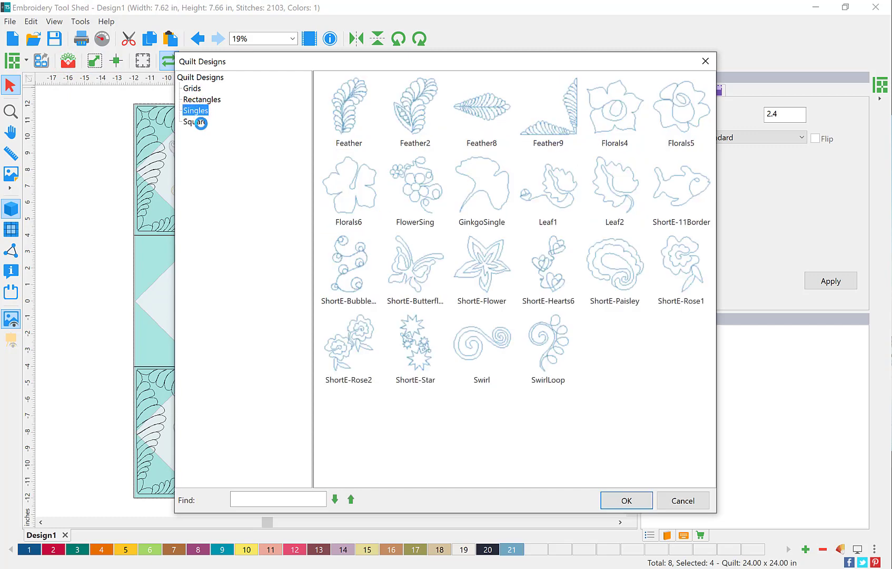
left_click(196, 123)
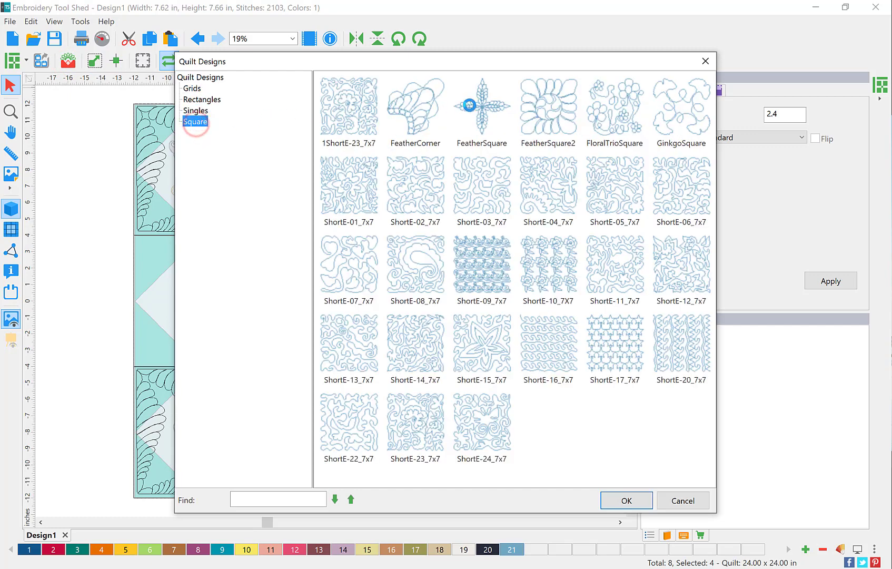
double_click(541, 100)
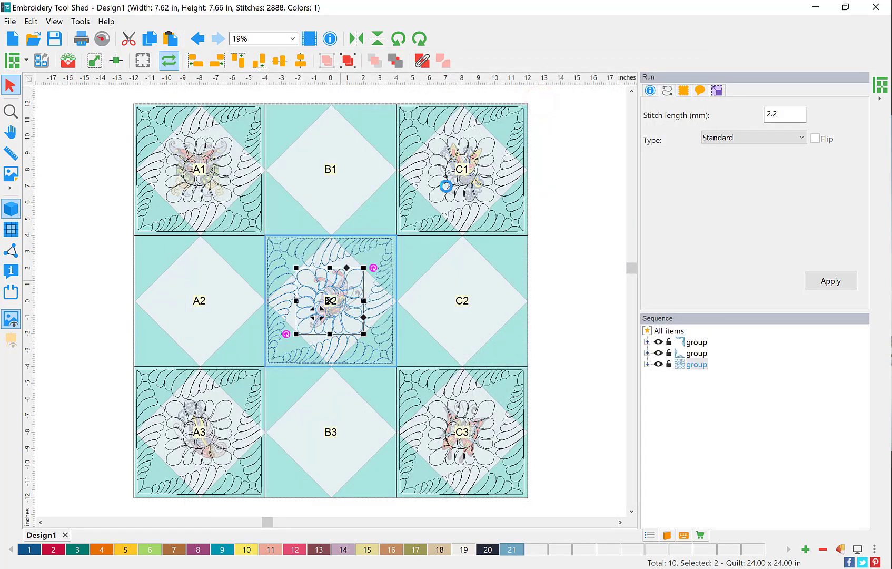
left_click_drag(324, 298, 324, 169)
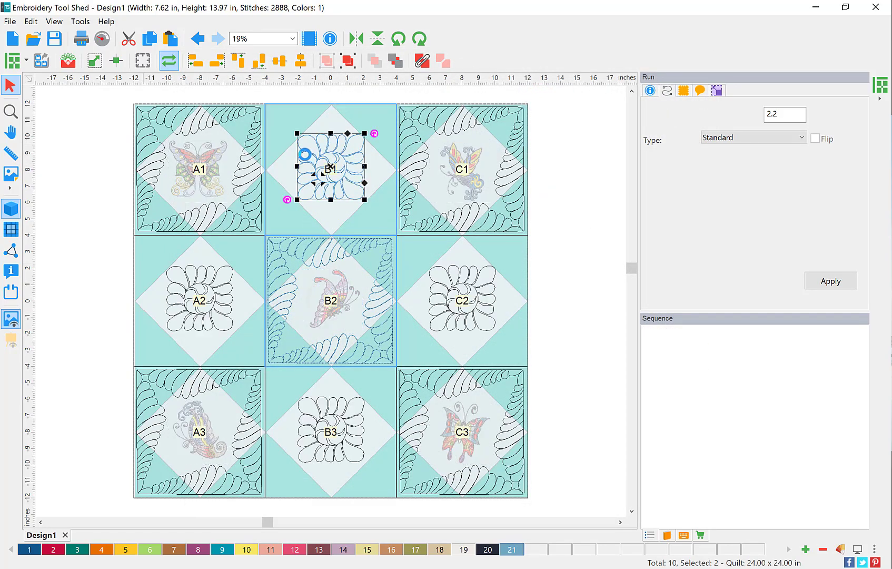
left_click(99, 61)
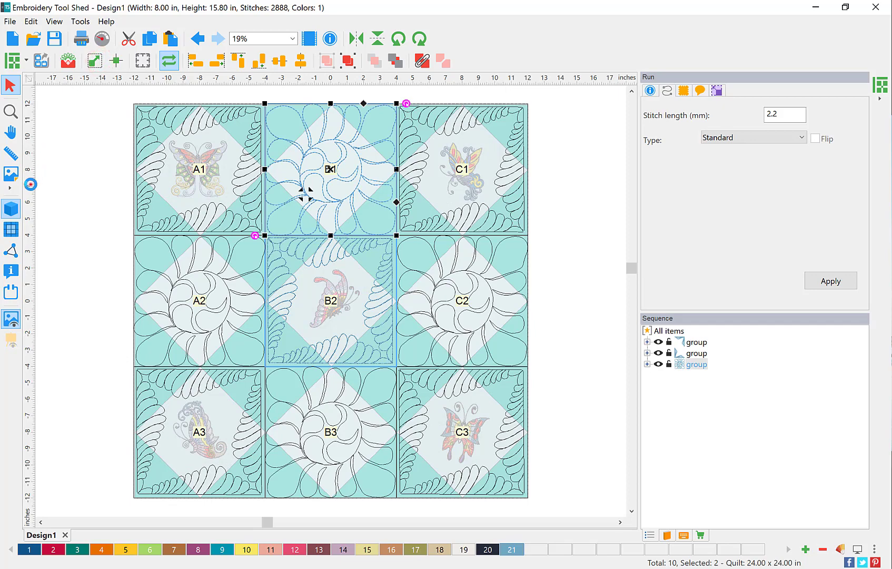